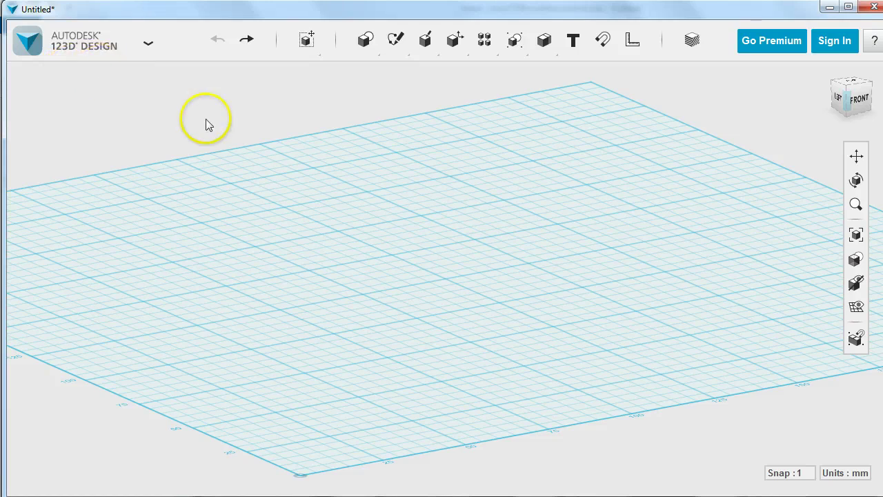
- In top view, draw an open polyline with a 50 mm upper edge, a 50 mm vertical left side and a 25 mm base
{"action": "mouse_move", "coordinate": [425, 43]}
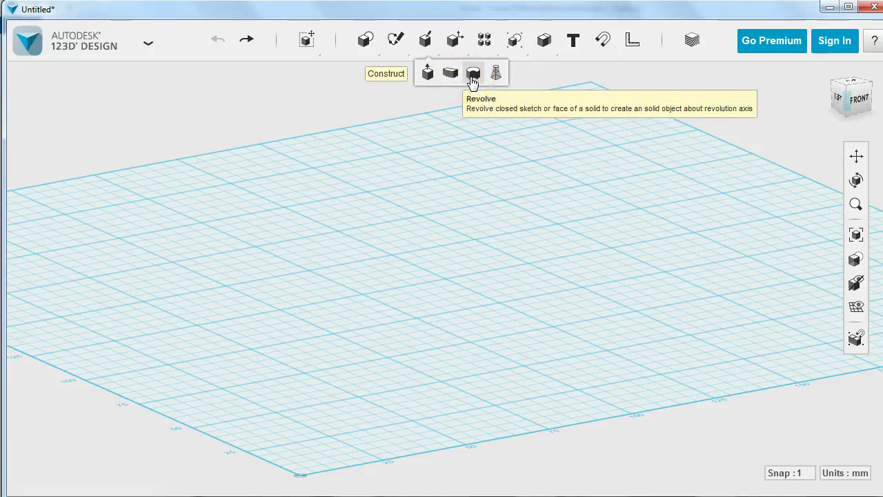
{"action": "left_click", "coordinate": [853, 84]}
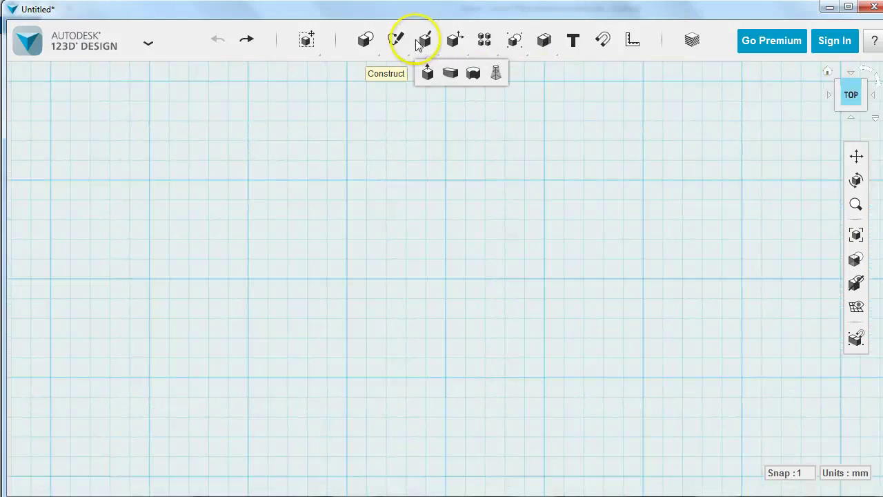
{"action": "mouse_move", "coordinate": [401, 61]}
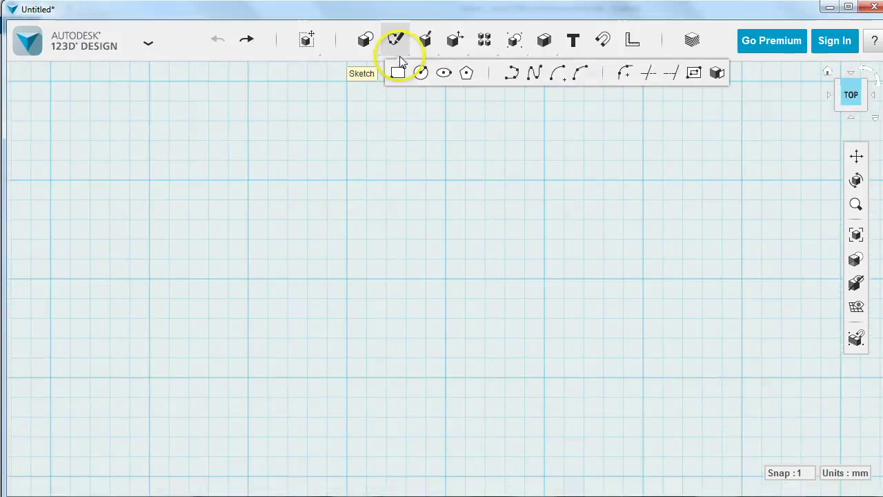
{"action": "left_click", "coordinate": [514, 79]}
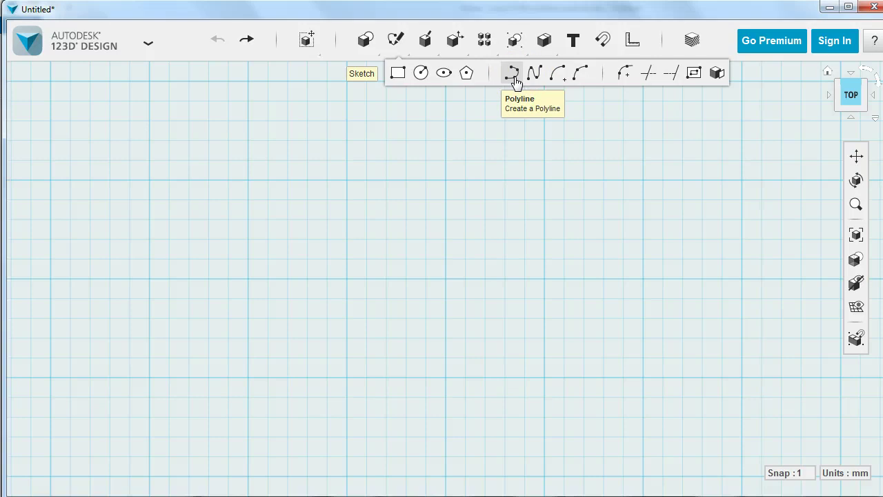
{"action": "left_click", "coordinate": [530, 78]}
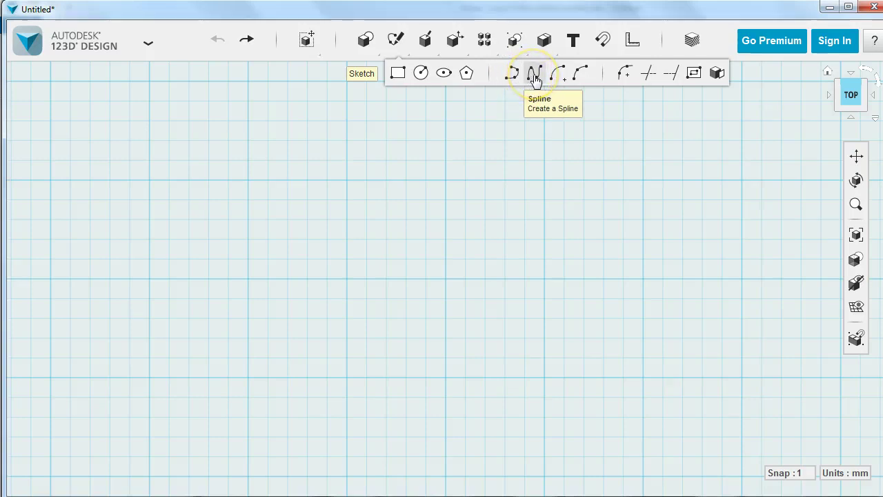
{"action": "left_click", "coordinate": [518, 78]}
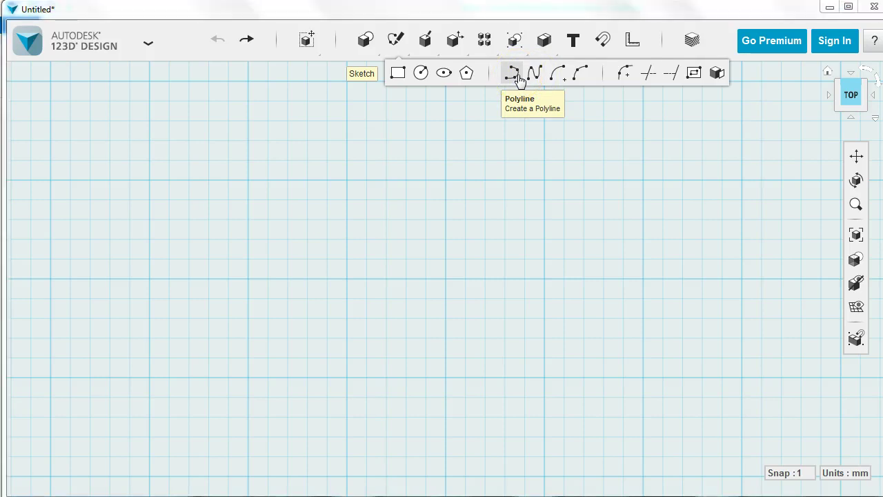
{"action": "left_click", "coordinate": [501, 205]}
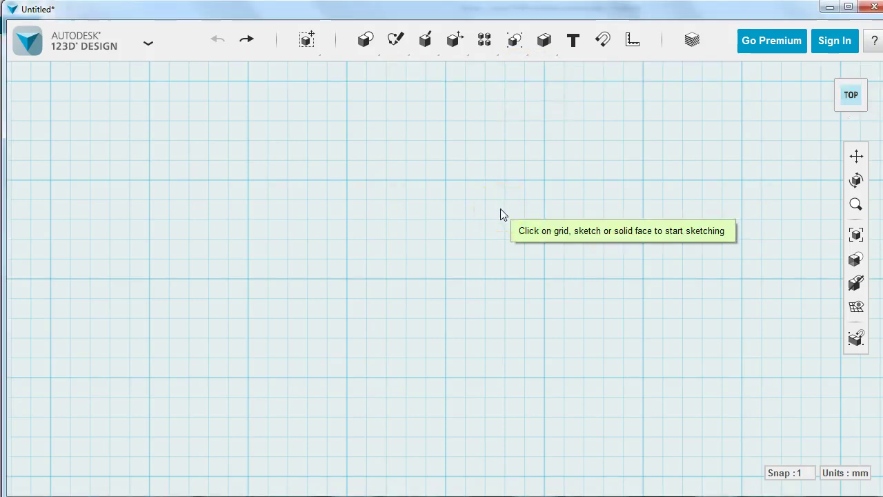
{"action": "left_click_drag", "start_coordinate": [545, 179], "coordinate": [442, 376]}
{"action": "left_click", "coordinate": [352, 181]}
{"action": "left_click", "coordinate": [346, 377]}
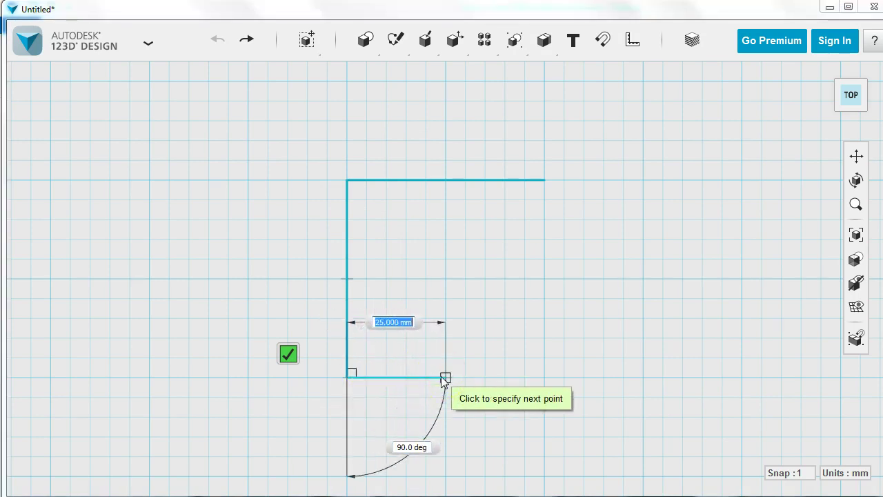
{"action": "left_click", "coordinate": [445, 377]}
{"action": "left_click", "coordinate": [383, 356]}
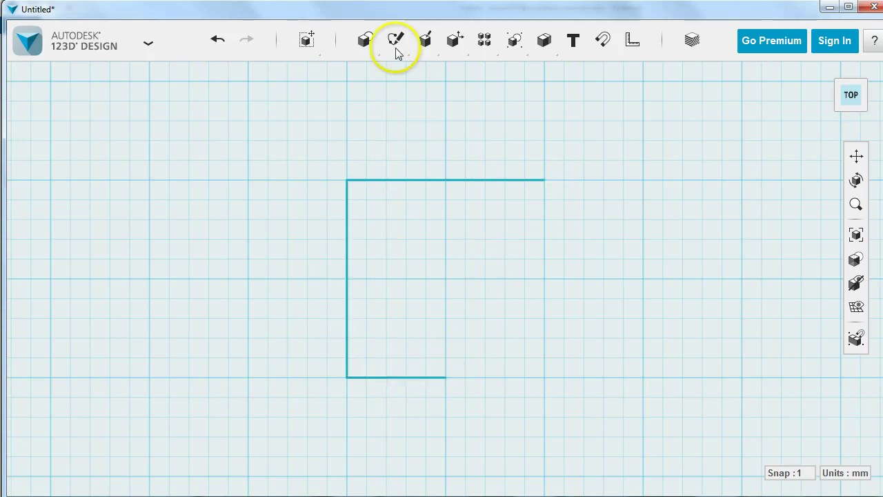
- Close the profile with a spline from the base's free end through three intermediate points to the free end of the upper edge
{"action": "mouse_move", "coordinate": [396, 42]}
{"action": "left_click", "coordinate": [537, 74]}
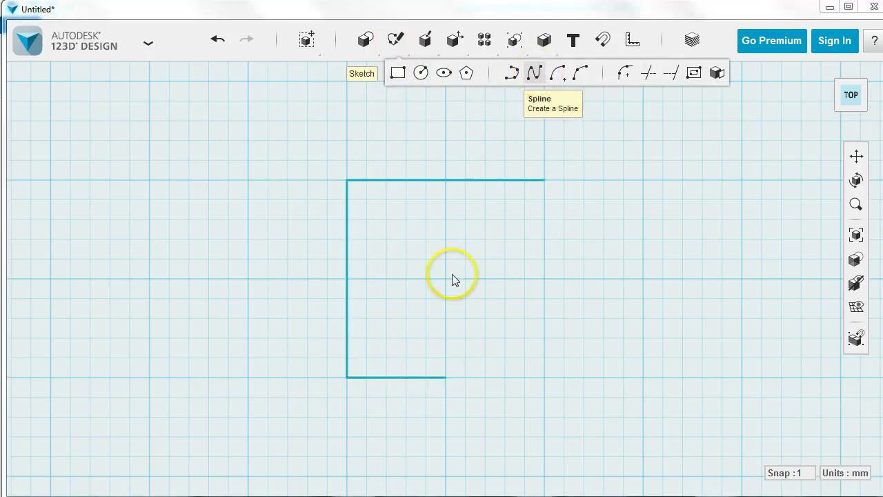
{"action": "left_click", "coordinate": [442, 380]}
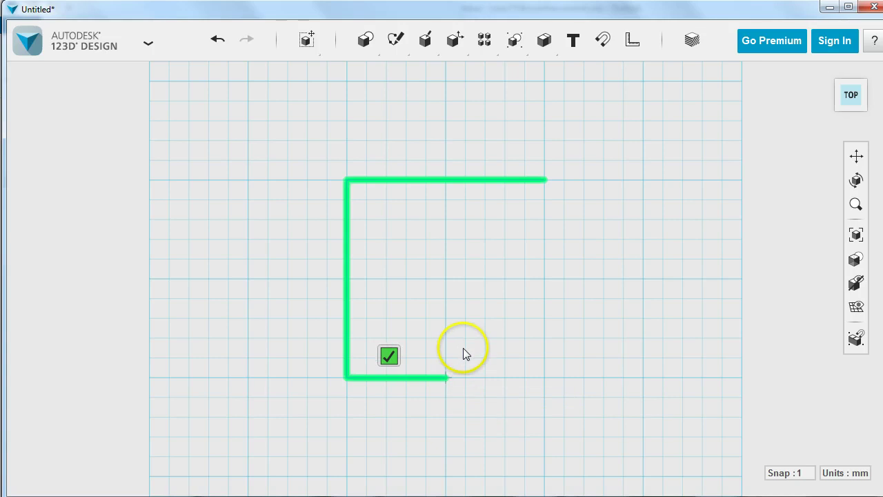
{"action": "left_click", "coordinate": [458, 351]}
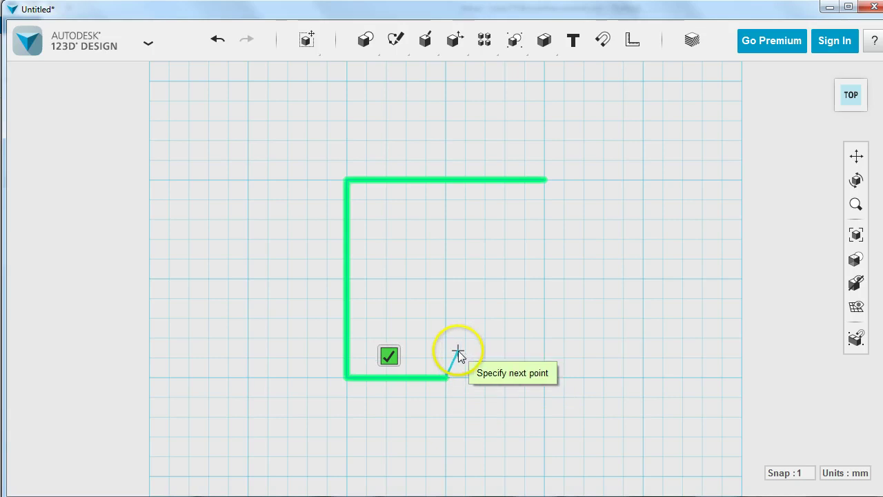
{"action": "left_click", "coordinate": [513, 309]}
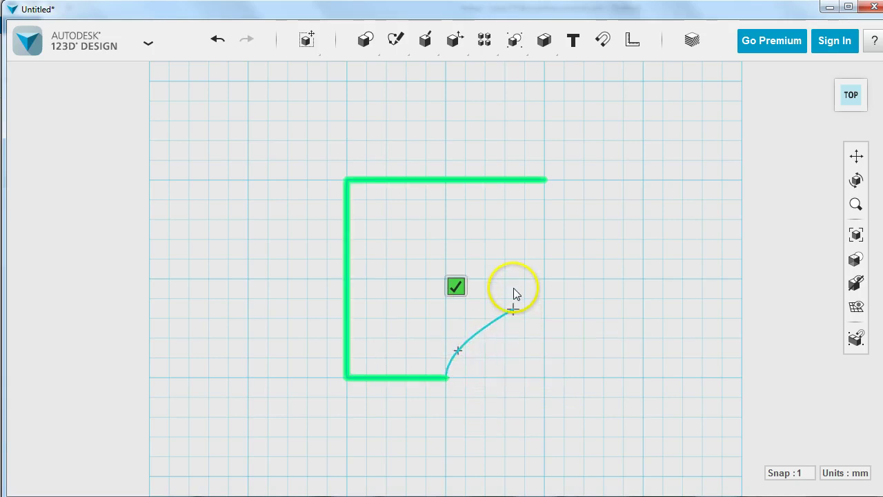
{"action": "left_click", "coordinate": [528, 211]}
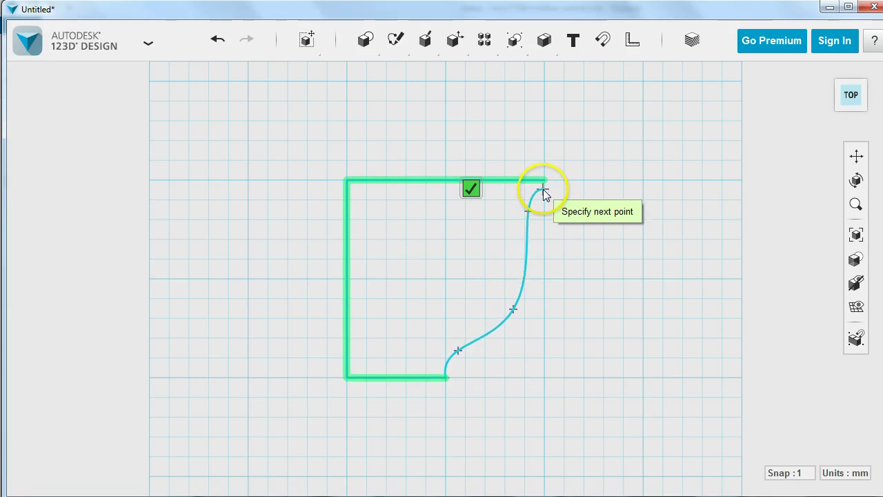
{"action": "left_click", "coordinate": [544, 180]}
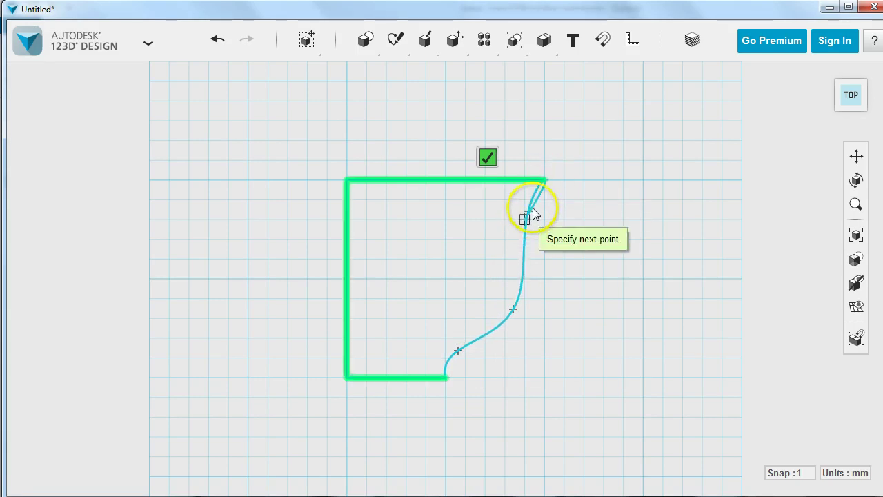
{"action": "left_click", "coordinate": [490, 158]}
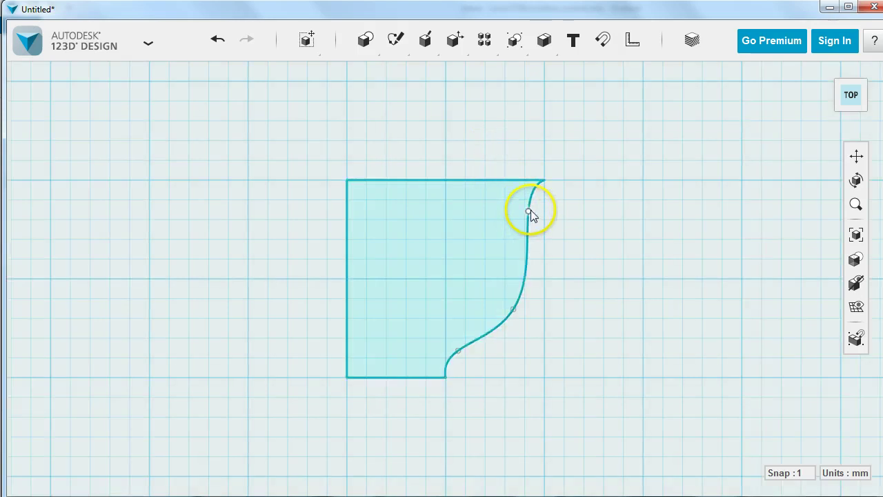
- Reshape the spline by moving its uppermost intermediate point down and its middle point slightly inward for a smoother bowl curve
{"action": "left_click_drag", "start_coordinate": [534, 216], "coordinate": [524, 240]}
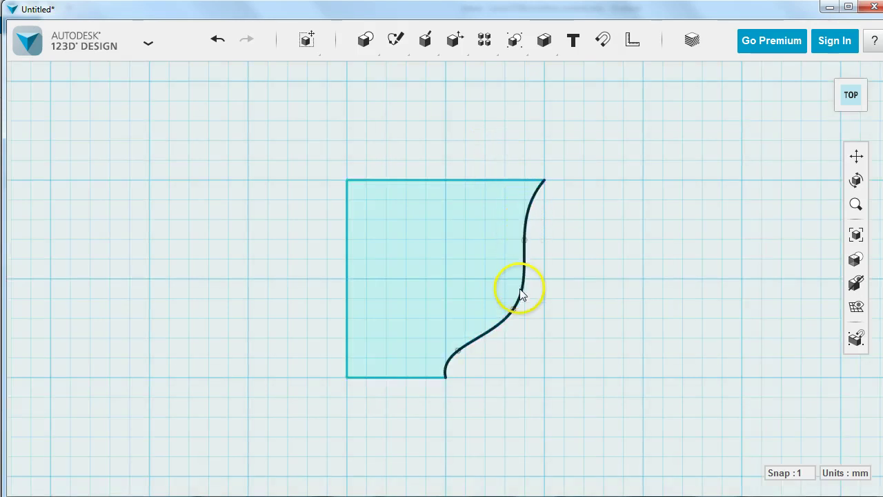
{"action": "left_click_drag", "start_coordinate": [516, 308], "coordinate": [505, 307]}
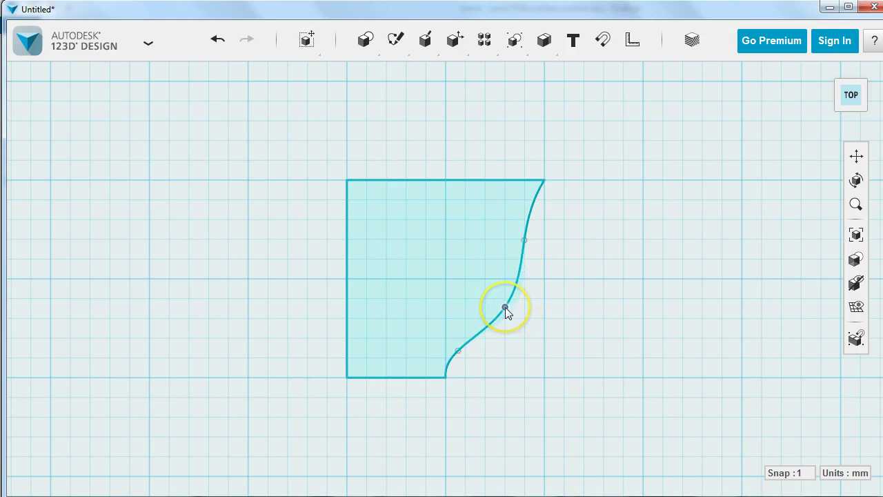
{"action": "left_click", "coordinate": [436, 353]}
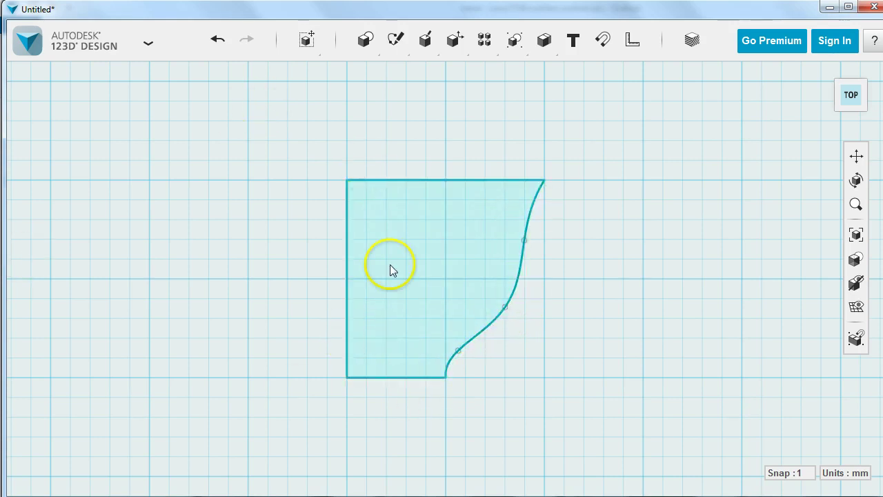
- Revolve the closed profile 360 degrees about its straight vertical side to form a solid bowl
{"action": "right_click_drag", "start_coordinate": [575, 367], "coordinate": [574, 347]}
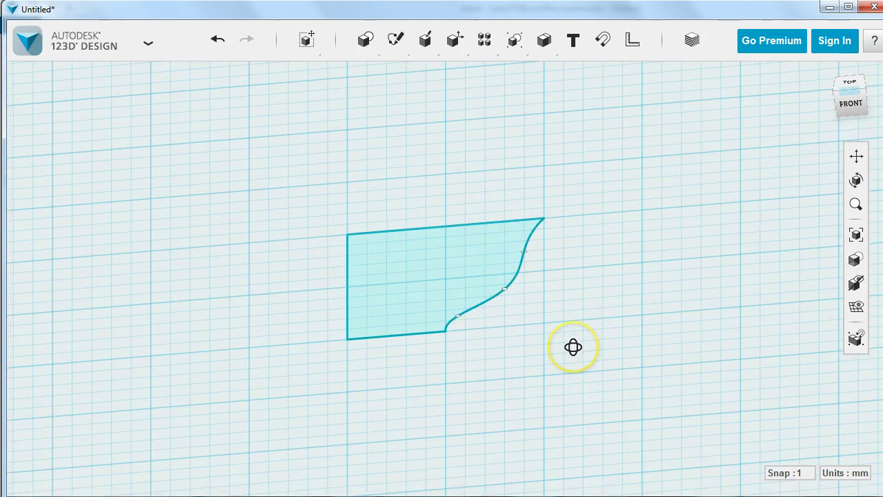
{"action": "left_click", "coordinate": [452, 276]}
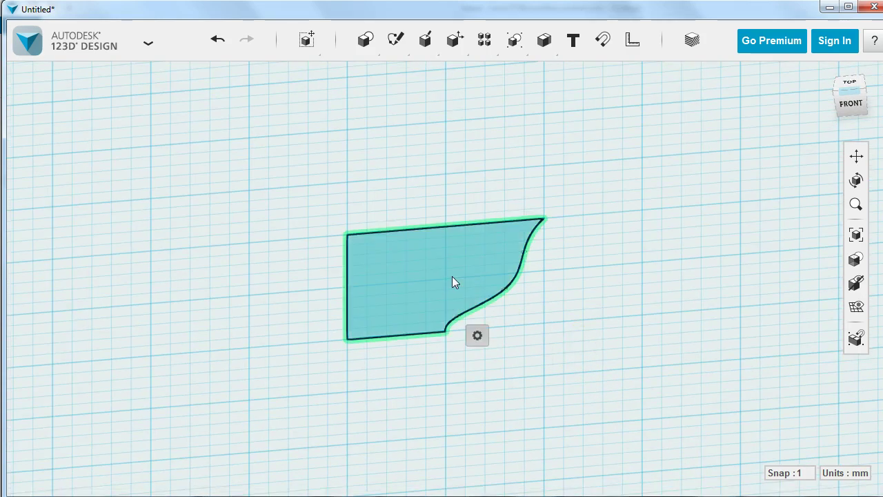
{"action": "left_click", "coordinate": [477, 336]}
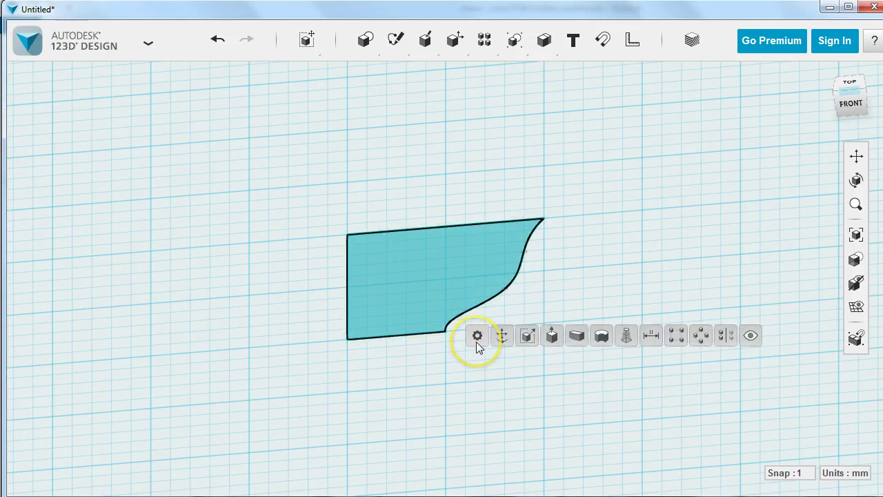
{"action": "left_click", "coordinate": [599, 343]}
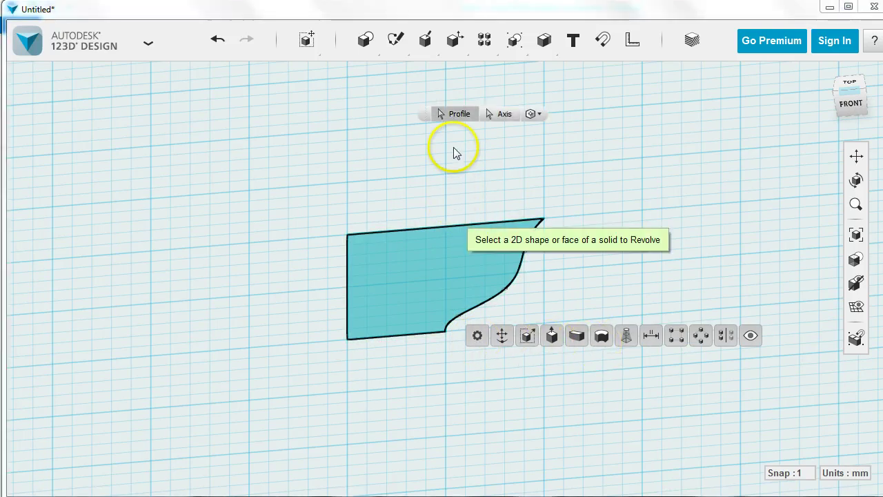
{"action": "left_click", "coordinate": [506, 116]}
{"action": "left_click", "coordinate": [349, 291]}
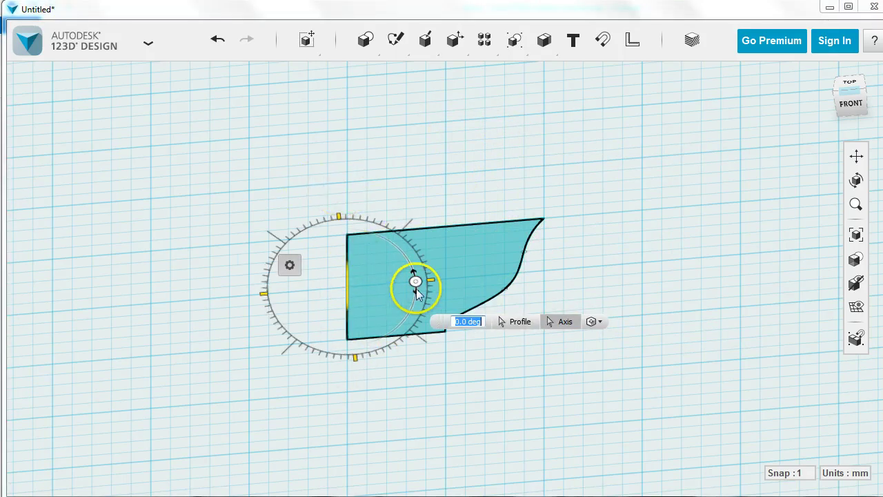
{"action": "left_click_drag", "start_coordinate": [415, 281], "coordinate": [280, 277]}
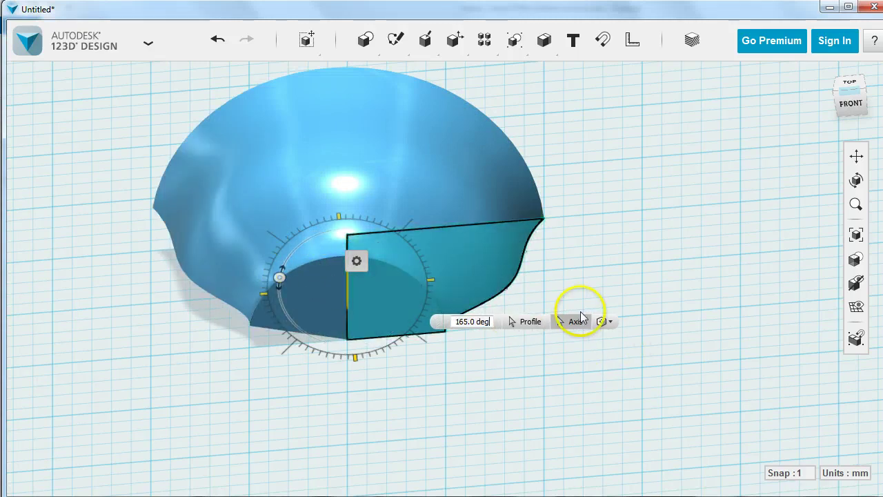
{"action": "double_click", "coordinate": [462, 321]}
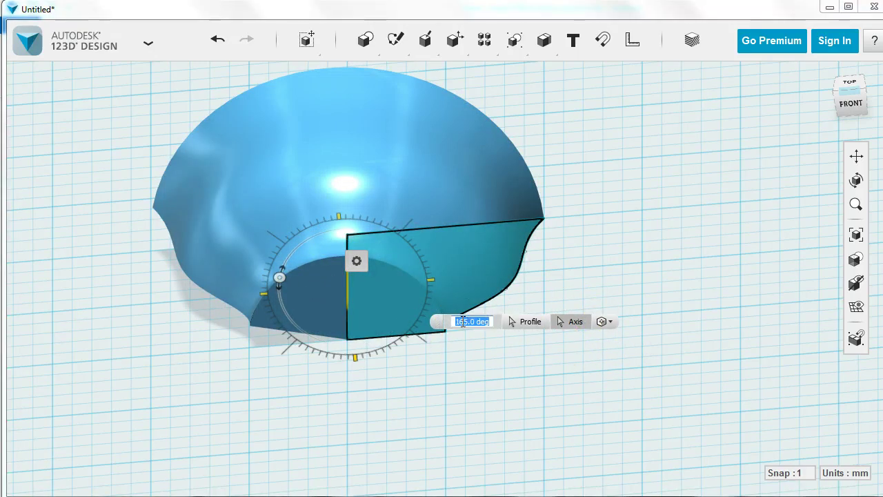
{"action": "key", "text": "Return"}
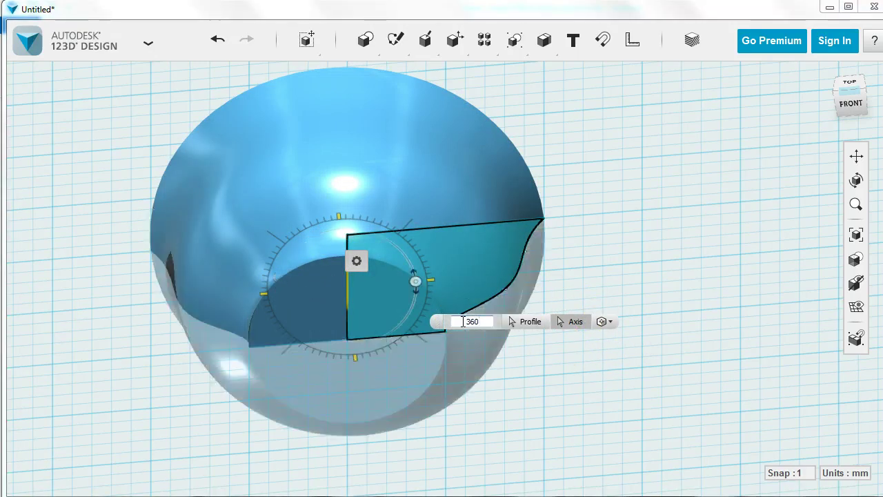
{"action": "left_click", "coordinate": [645, 276]}
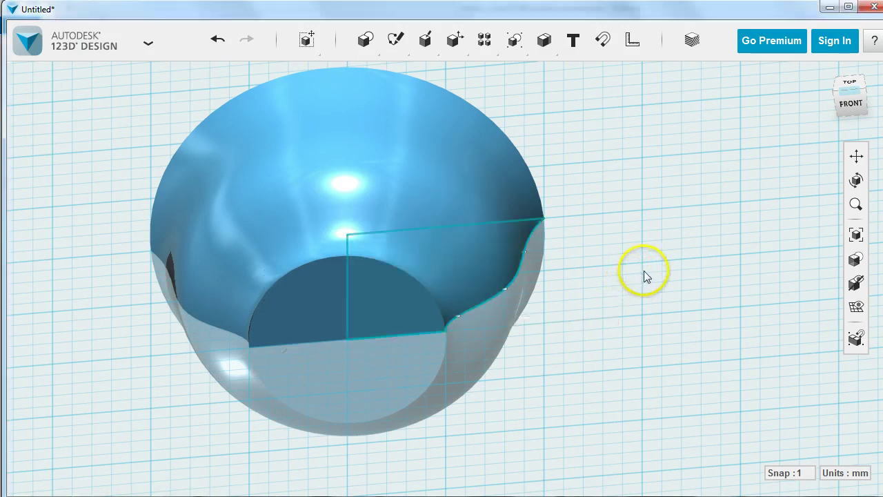
- Shell the bowl from its flat upper face with an inside thickness of 2 mm
{"action": "right_click_drag", "start_coordinate": [603, 219], "coordinate": [583, 336]}
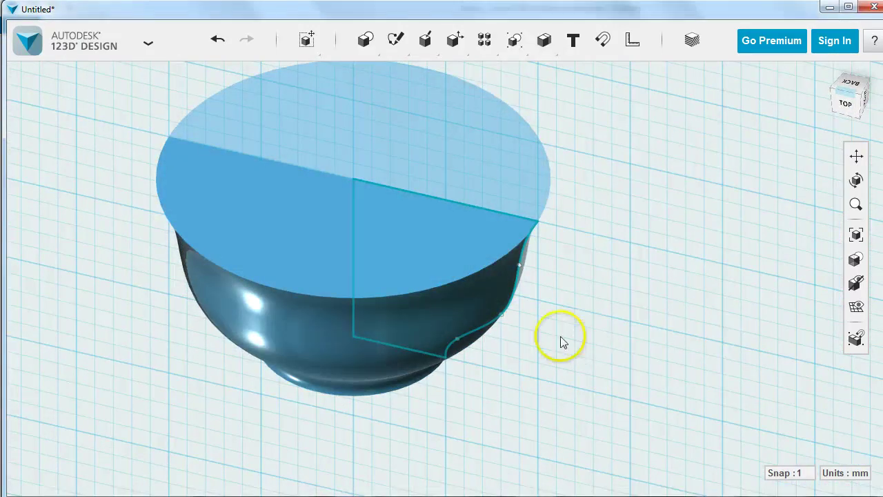
{"action": "left_click", "coordinate": [335, 355]}
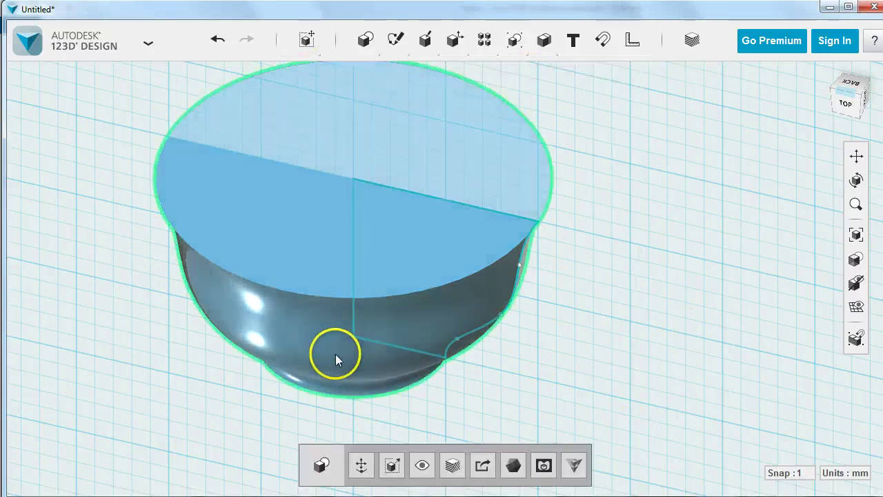
{"action": "left_click", "coordinate": [317, 262]}
{"action": "mouse_move", "coordinate": [341, 319]}
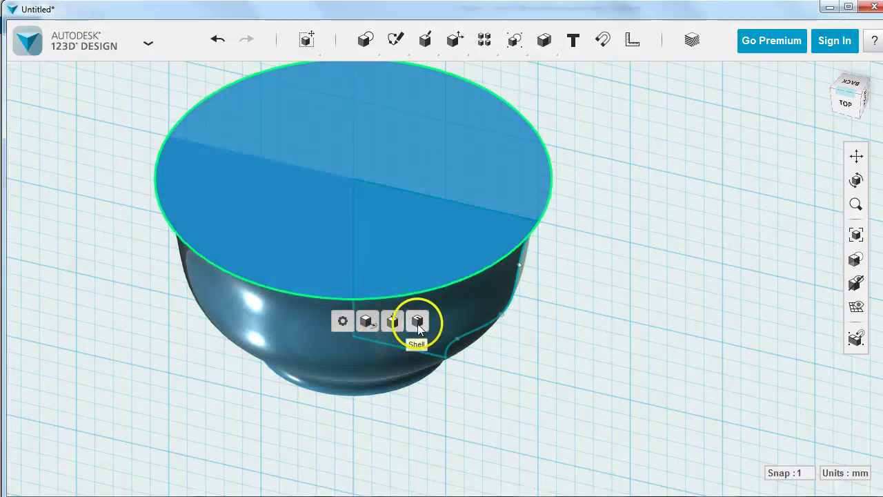
{"action": "left_click", "coordinate": [418, 323]}
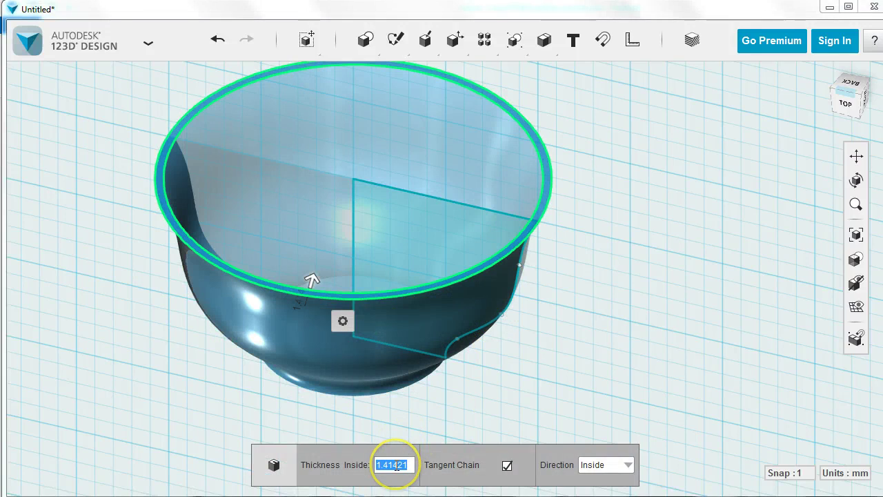
{"action": "type", "text": "2"}
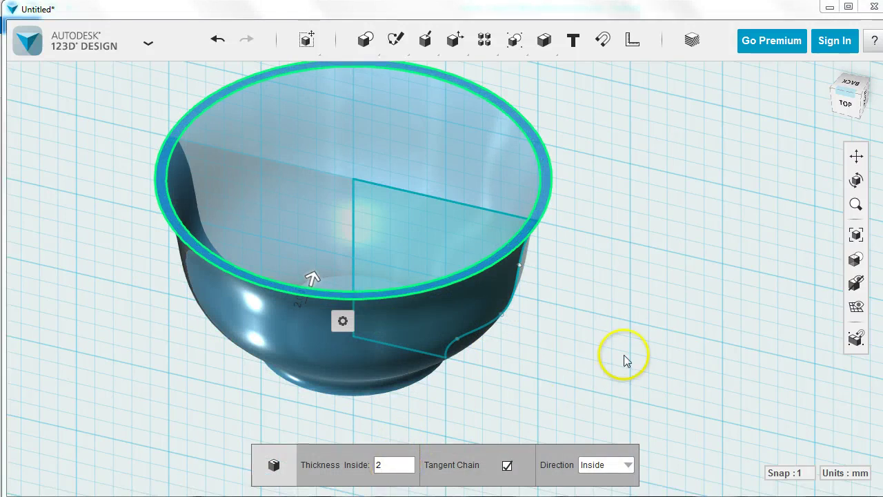
{"action": "left_click", "coordinate": [586, 361]}
{"action": "right_click_drag", "start_coordinate": [586, 360], "coordinate": [615, 334]}
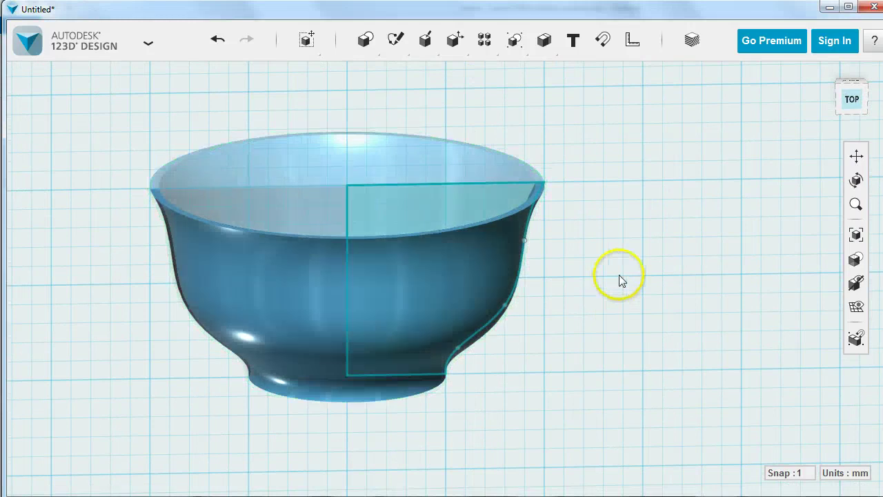
{"action": "left_click", "coordinate": [849, 97]}
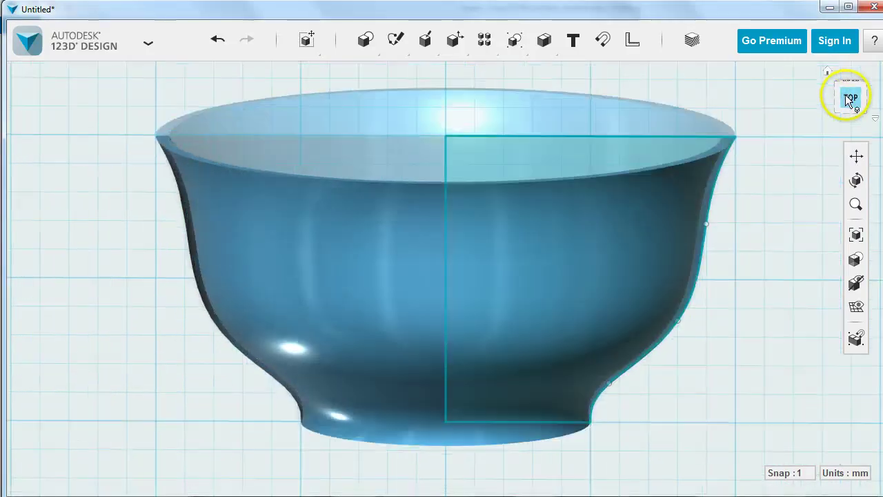
- Hide the solid bowl so that only the half-profile sketch remains displayed in the top view
{"action": "scroll", "coordinate": [691, 333], "scroll_direction": "down", "scroll_amount": 3}
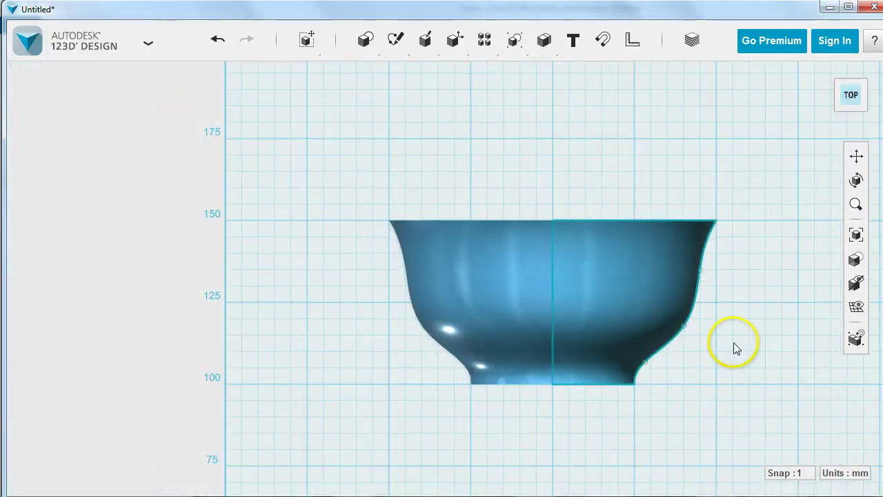
{"action": "right_click_drag", "start_coordinate": [744, 349], "coordinate": [824, 143]}
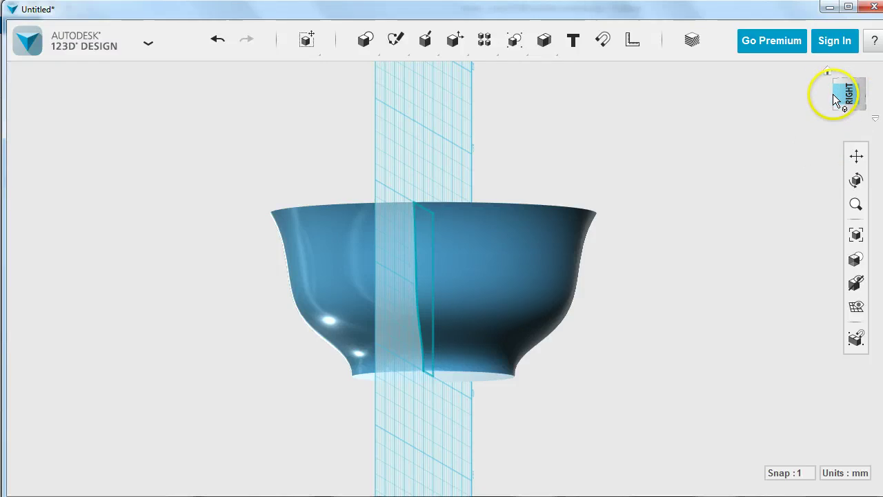
{"action": "left_click", "coordinate": [829, 72]}
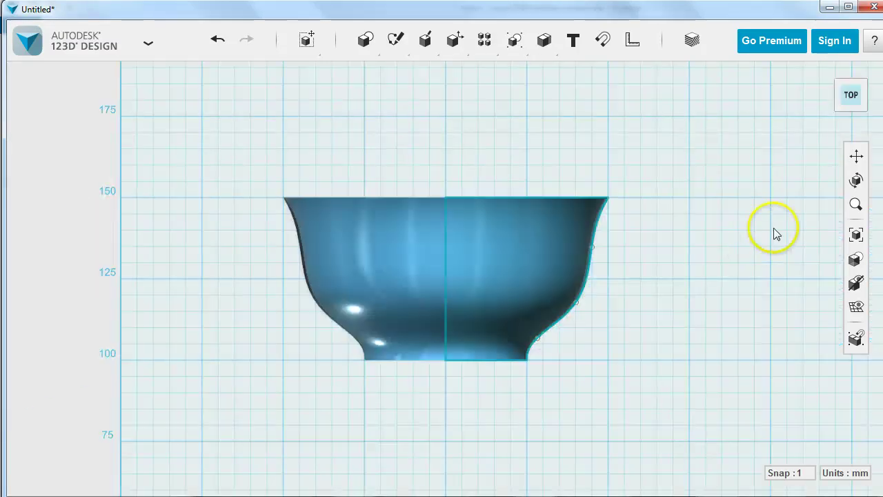
{"action": "left_click", "coordinate": [670, 304]}
{"action": "left_click", "coordinate": [592, 254]}
{"action": "mouse_move", "coordinate": [856, 284]}
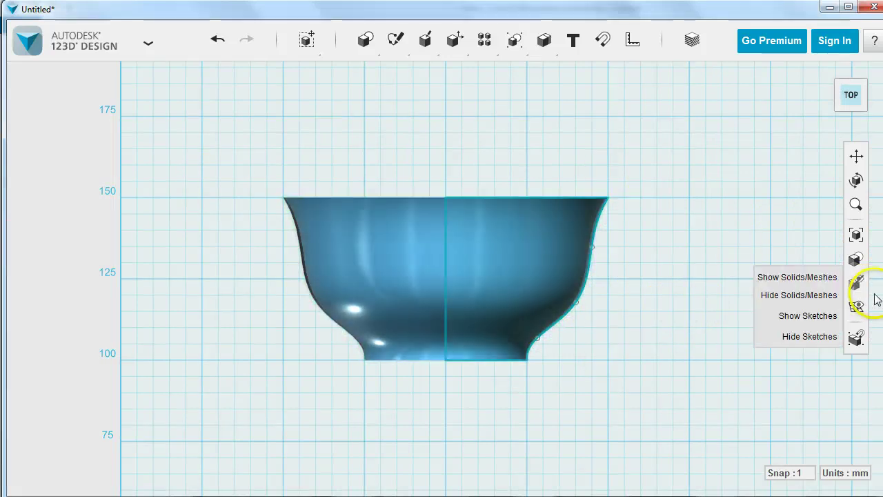
{"action": "left_click", "coordinate": [831, 297]}
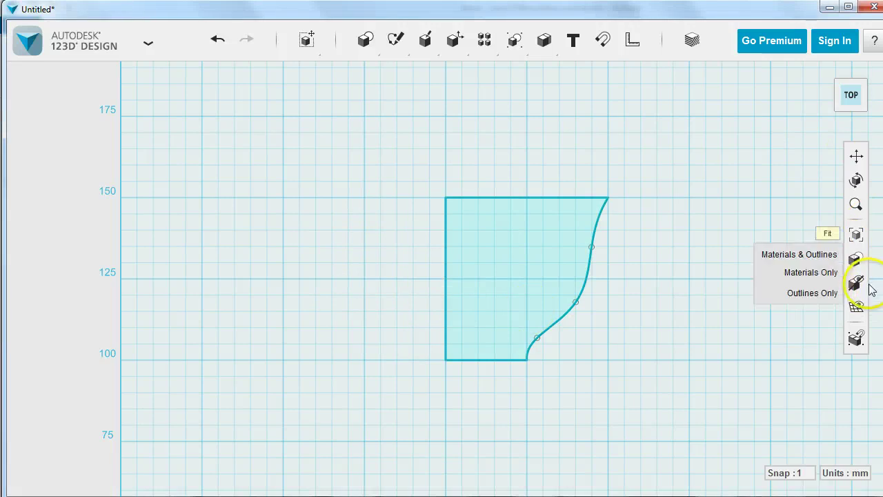
{"action": "mouse_move", "coordinate": [867, 282]}
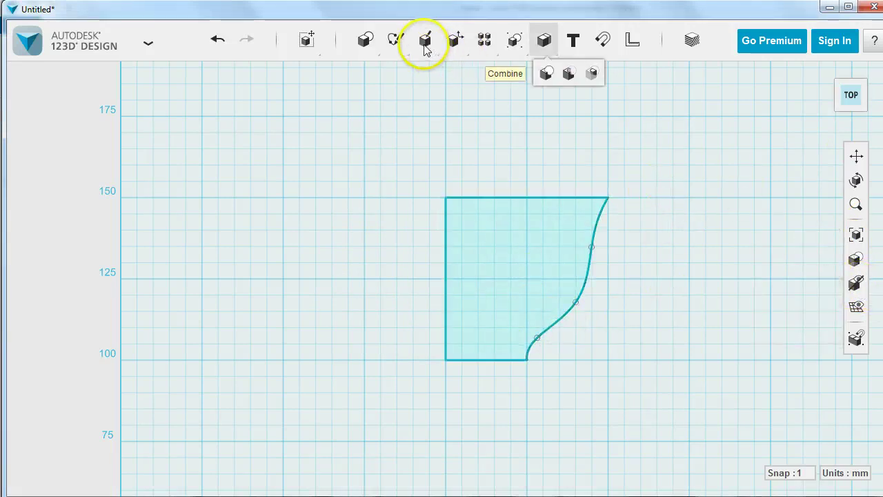
- Draw an open, loop-shaped handle spline through five points, starting inside the profile, bulging out past its curved side and ending inside it
{"action": "mouse_move", "coordinate": [394, 42]}
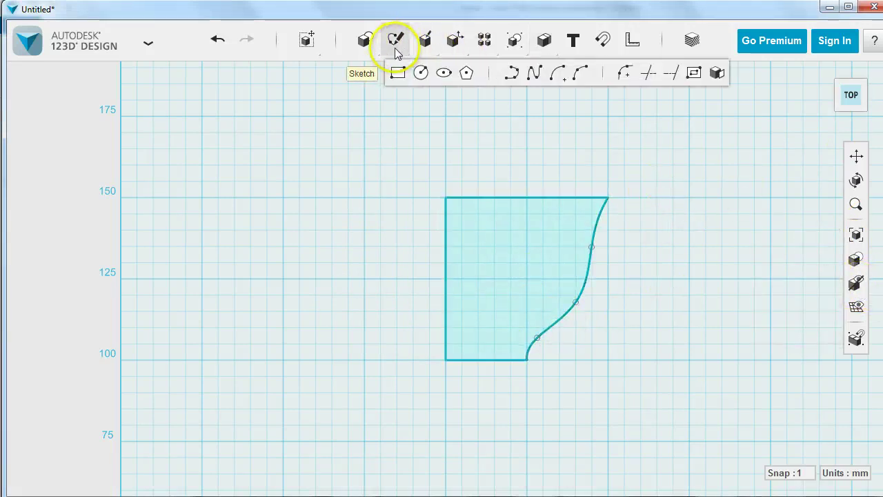
{"action": "left_click", "coordinate": [534, 74]}
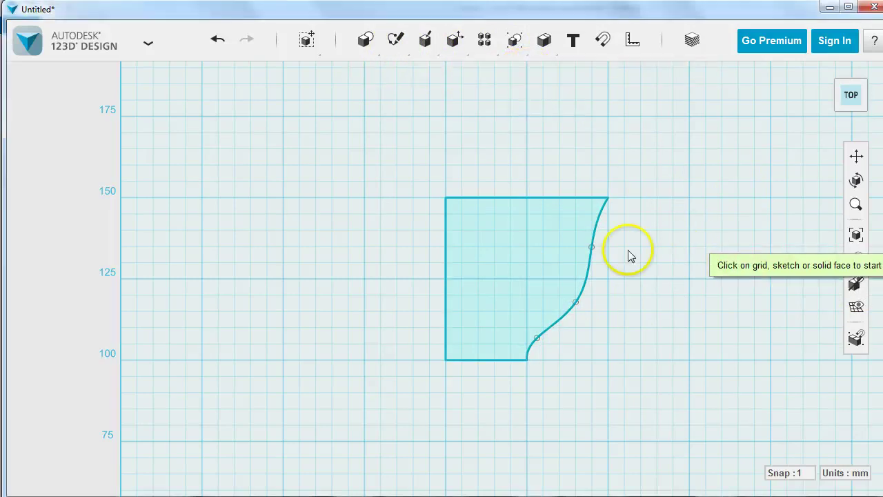
{"action": "left_click", "coordinate": [574, 248]}
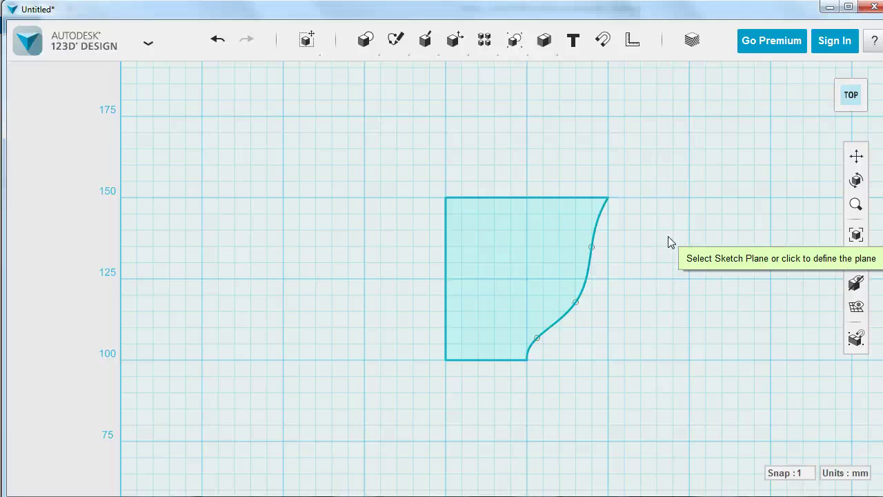
{"action": "left_click", "coordinate": [668, 241]}
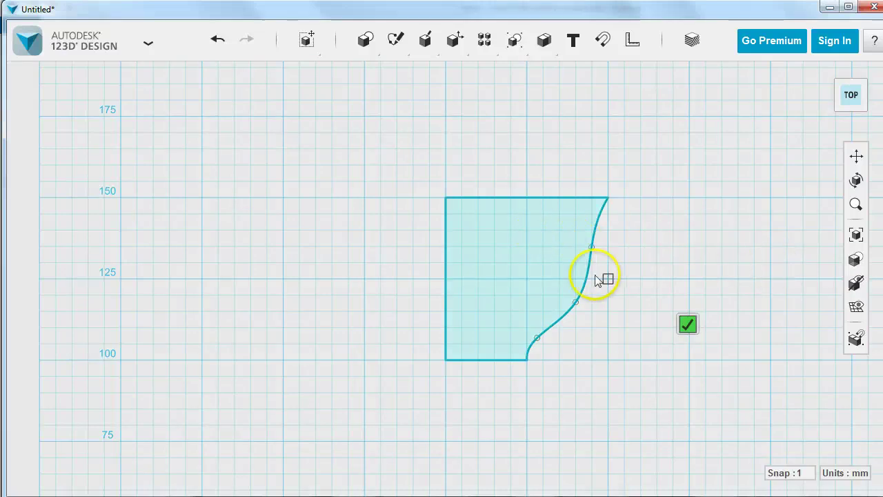
{"action": "left_click", "coordinate": [564, 235]}
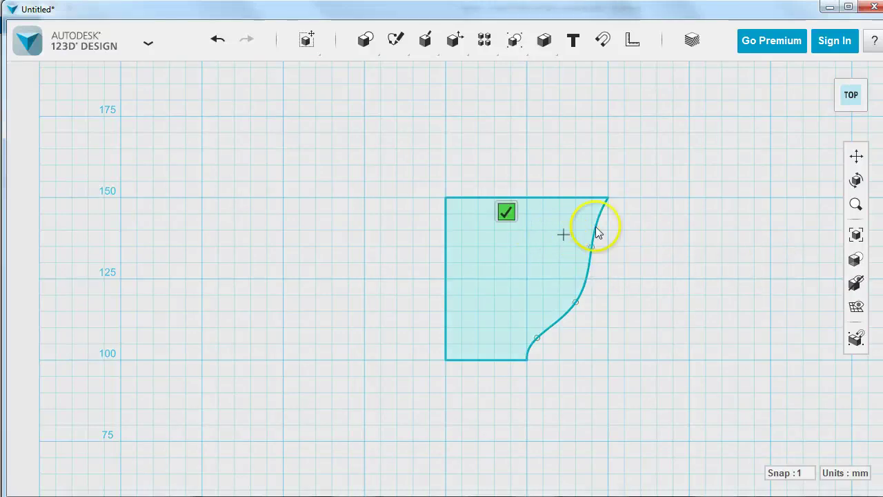
{"action": "left_click", "coordinate": [637, 219]}
{"action": "left_click", "coordinate": [706, 254]}
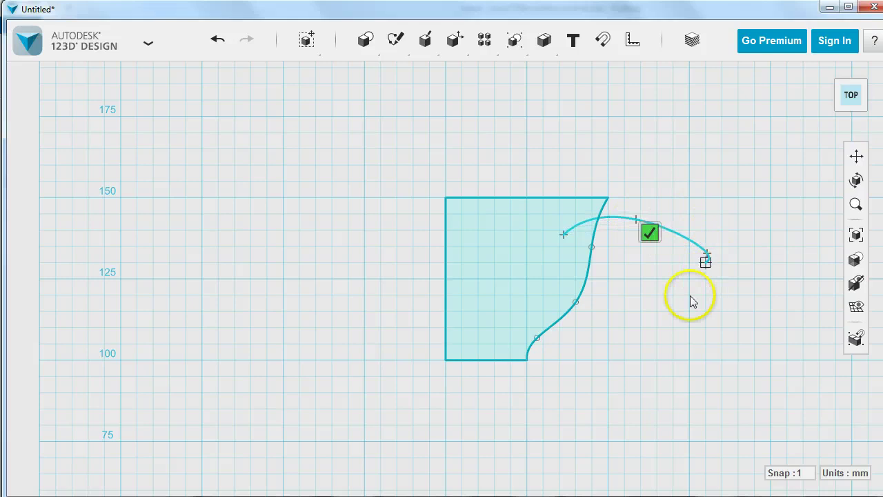
{"action": "left_click", "coordinate": [673, 327]}
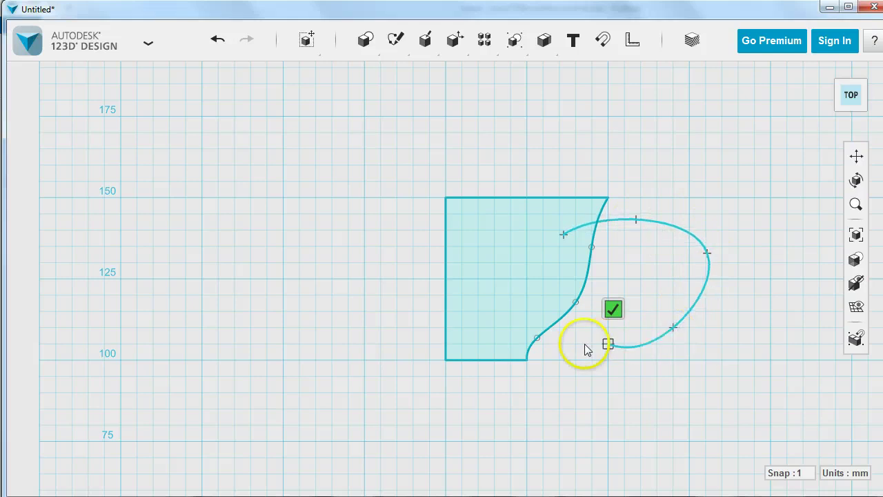
{"action": "left_click", "coordinate": [535, 301]}
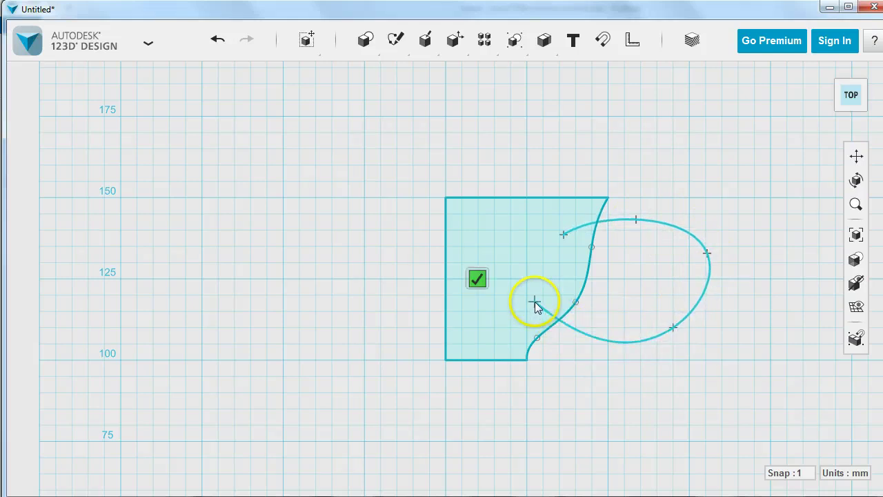
{"action": "left_click", "coordinate": [477, 278]}
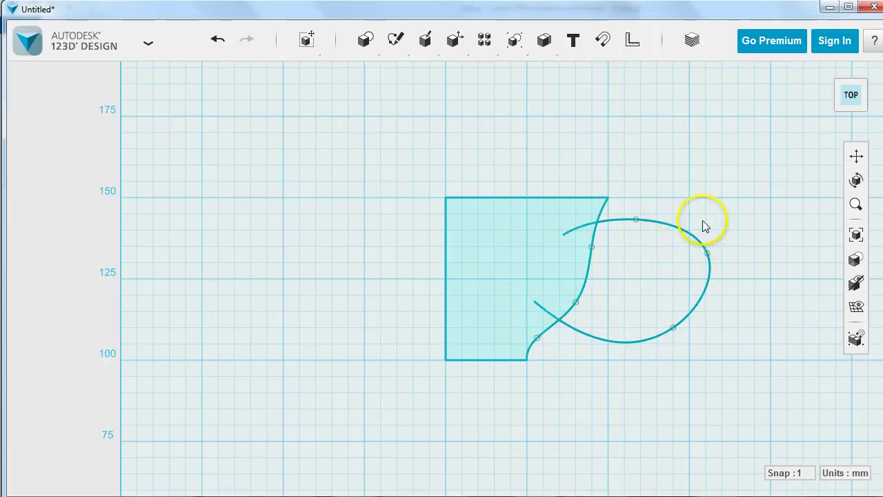
- Sketch a small ellipse centred on the handle spline just outside the profile's upper curve, with a horizontal half-axis of about 3.7 mm
{"action": "mouse_move", "coordinate": [393, 42]}
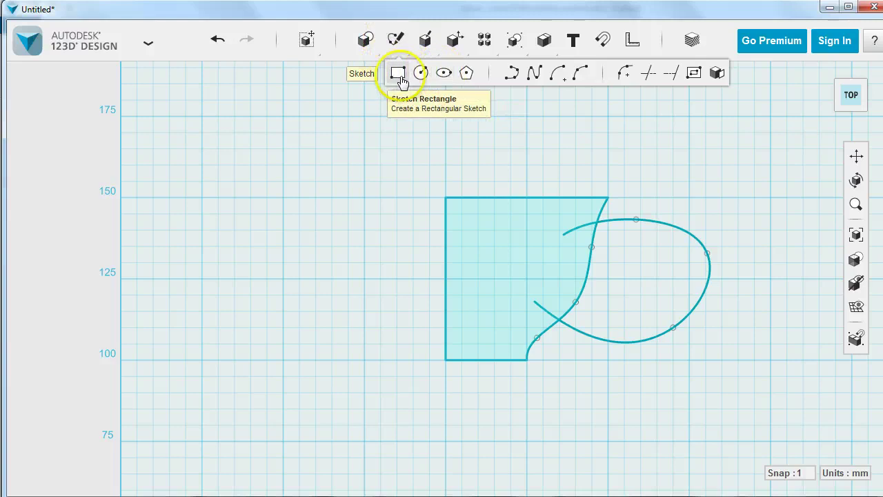
{"action": "left_click", "coordinate": [445, 82]}
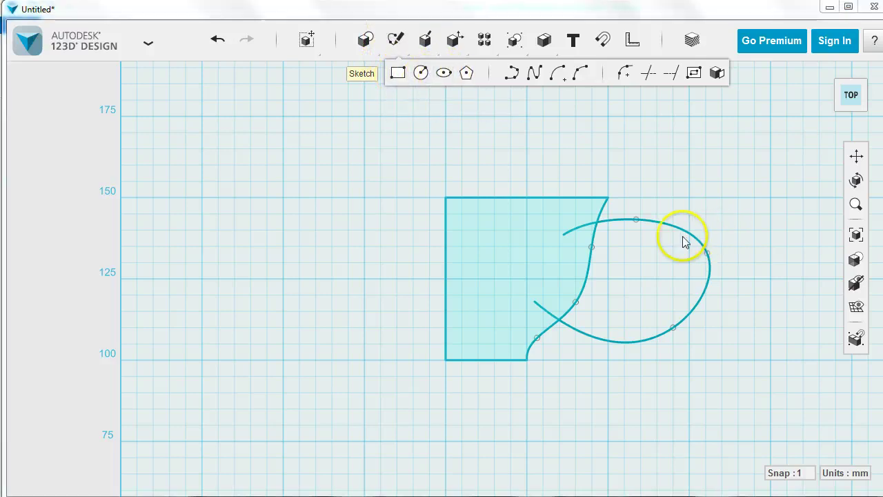
{"action": "scroll", "coordinate": [648, 208], "scroll_direction": "up", "scroll_amount": 2}
{"action": "scroll", "coordinate": [648, 208], "scroll_direction": "up", "scroll_amount": 3}
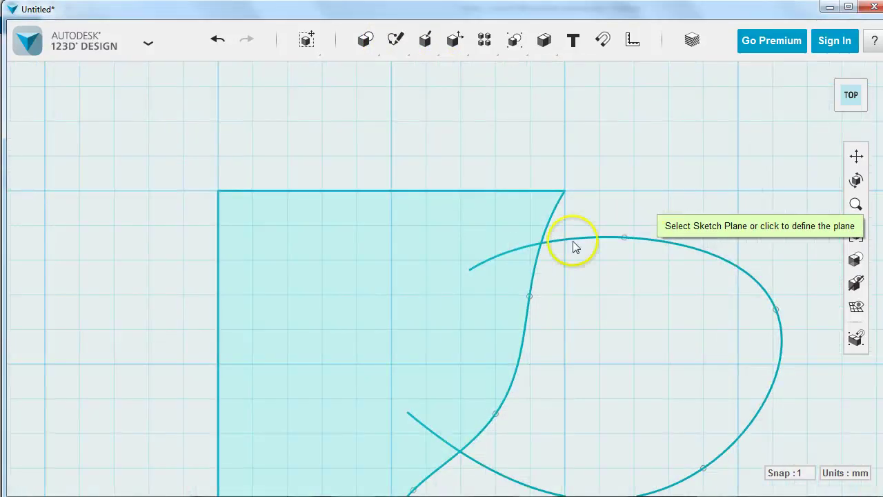
{"action": "left_click", "coordinate": [659, 182]}
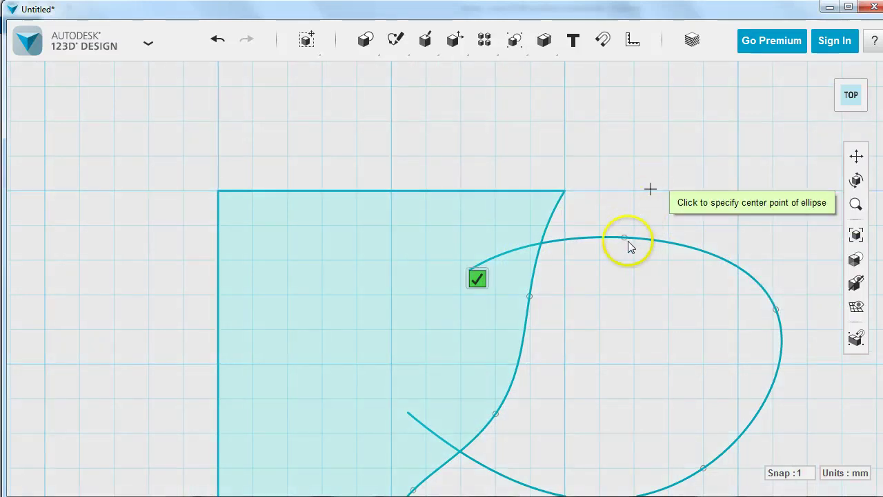
{"action": "left_click", "coordinate": [590, 239]}
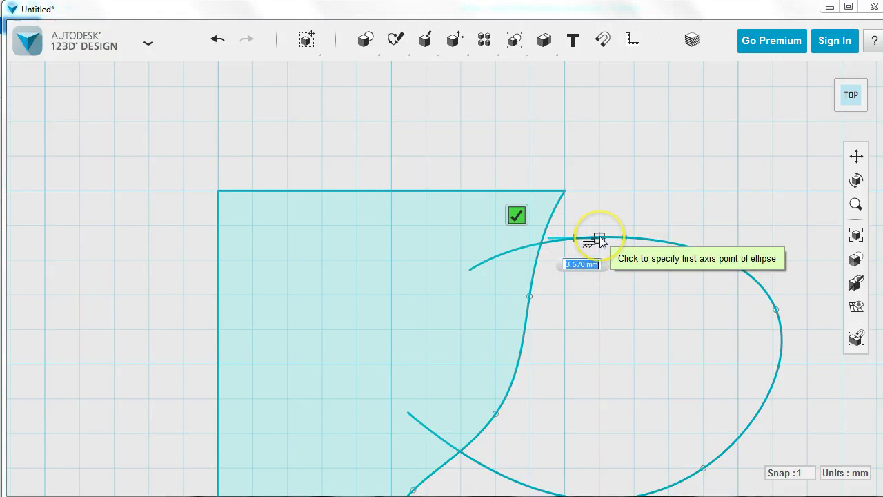
{"action": "left_click", "coordinate": [600, 236]}
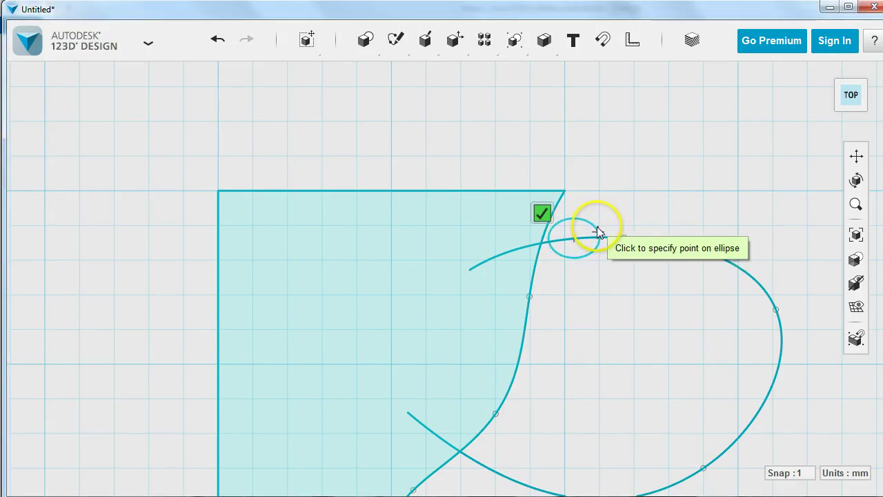
{"action": "left_click", "coordinate": [580, 232]}
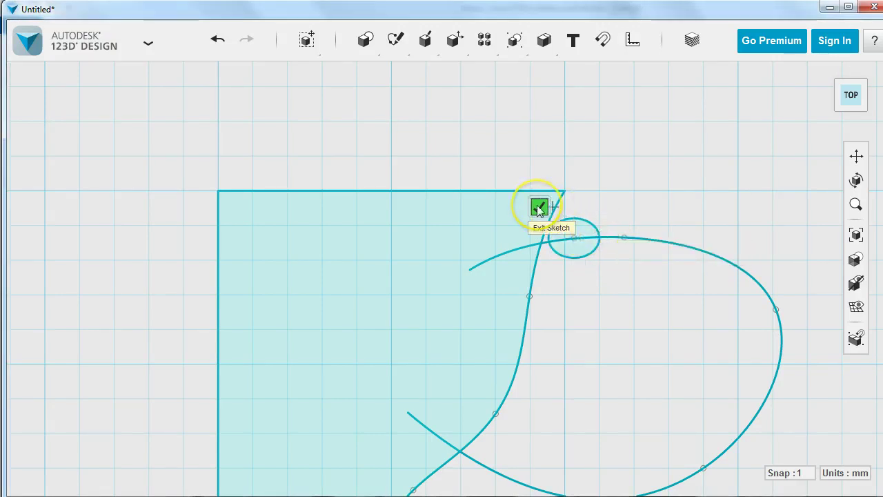
- Rotate the ellipse out of the sketch plane so that it stands upright across the handle spline
{"action": "scroll", "coordinate": [605, 296], "scroll_direction": "up", "scroll_amount": 3}
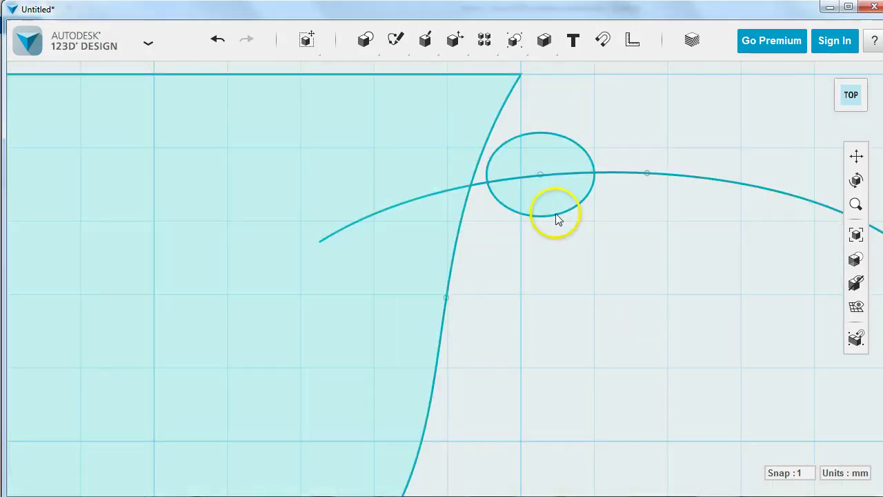
{"action": "left_click", "coordinate": [551, 195]}
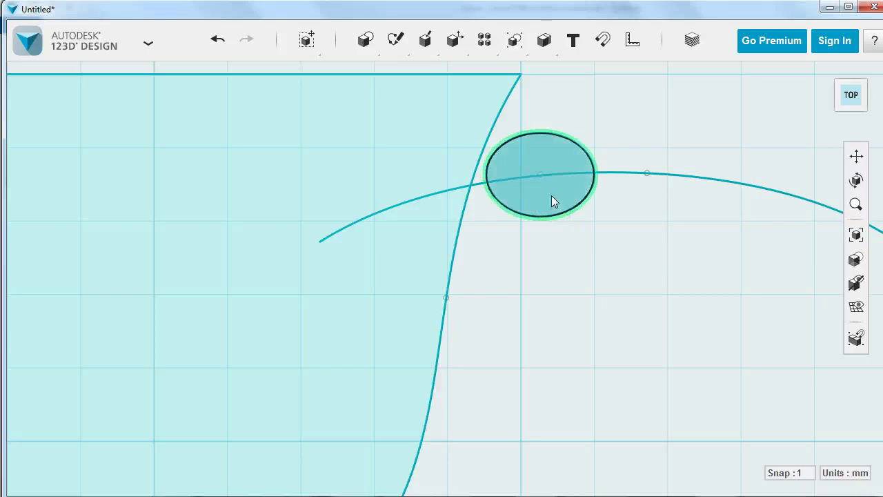
{"action": "mouse_move", "coordinate": [579, 266]}
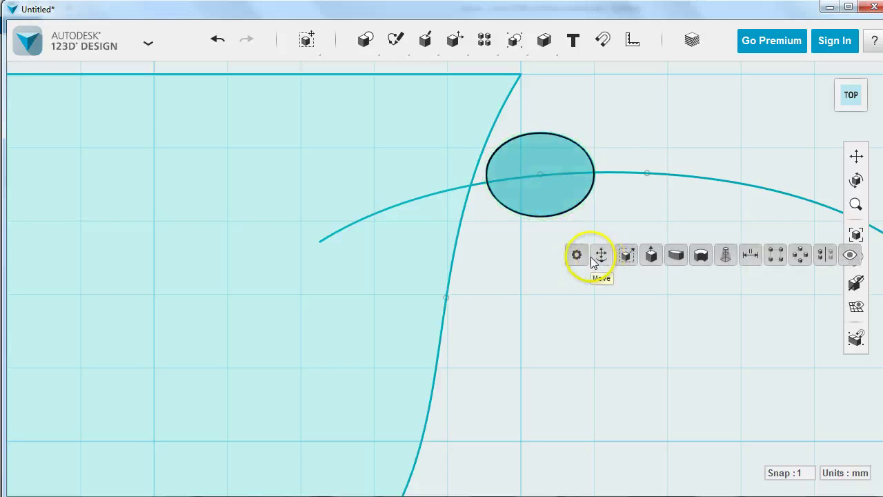
{"action": "left_click", "coordinate": [601, 255]}
{"action": "right_click_drag", "start_coordinate": [589, 320], "coordinate": [595, 163]}
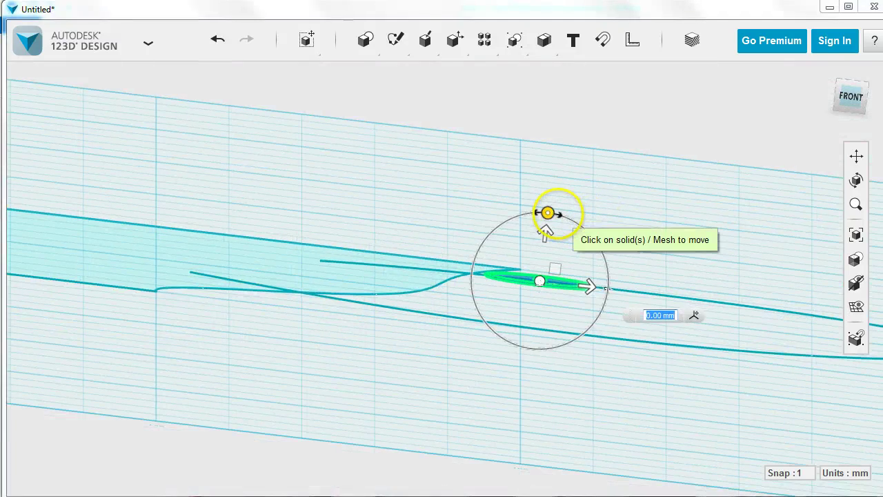
{"action": "left_click_drag", "start_coordinate": [547, 214], "coordinate": [608, 288]}
{"action": "left_click", "coordinate": [737, 201]}
{"action": "right_click_drag", "start_coordinate": [737, 201], "coordinate": [649, 251]}
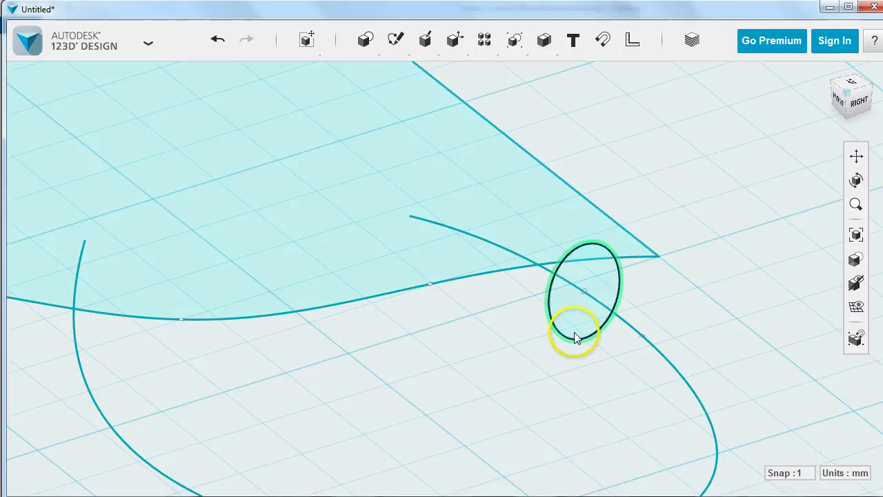
{"action": "right_click_drag", "start_coordinate": [574, 332], "coordinate": [642, 364]}
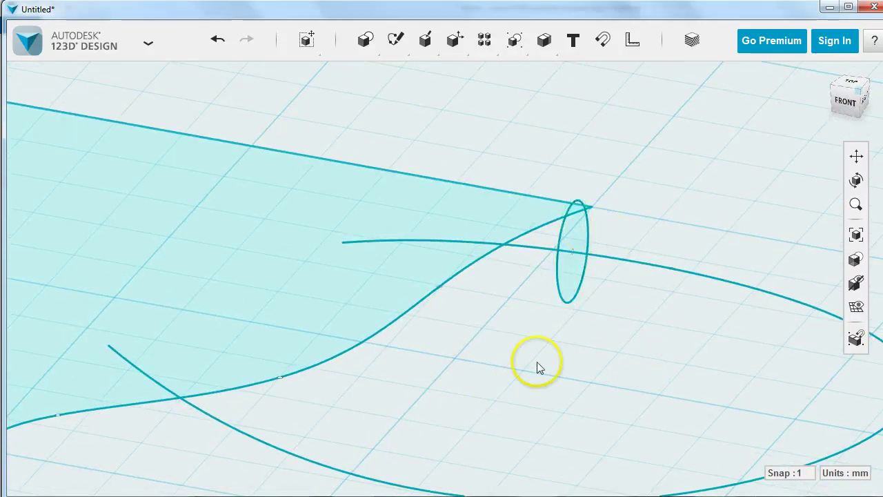
- Sweep the upright ellipse along the loop-shaped handle spline to form the solid cup handle
{"action": "left_click", "coordinate": [571, 286]}
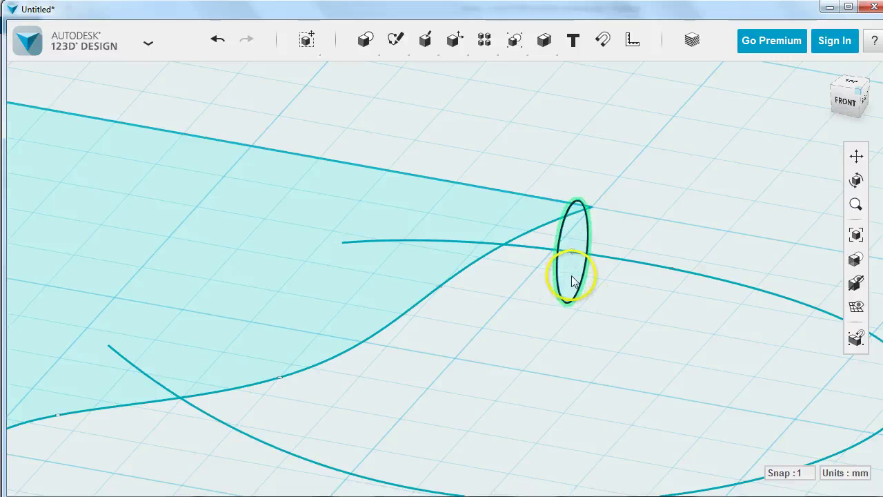
{"action": "left_click", "coordinate": [477, 238]}
{"action": "left_click", "coordinate": [597, 357]}
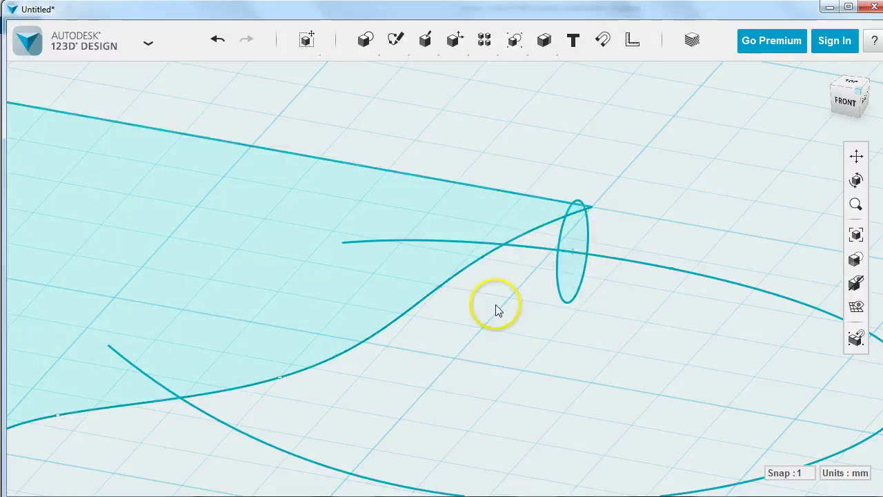
{"action": "left_click", "coordinate": [583, 254]}
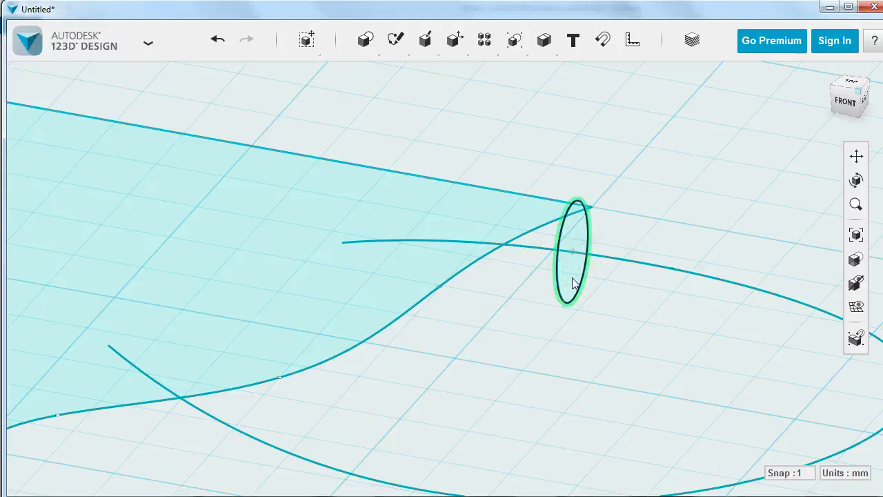
{"action": "left_click", "coordinate": [573, 283]}
{"action": "mouse_move", "coordinate": [598, 337]}
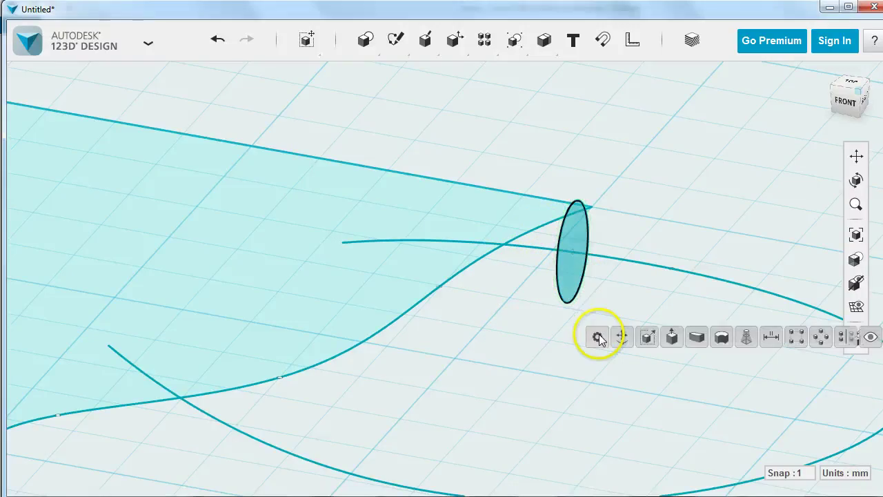
{"action": "left_click", "coordinate": [697, 336]}
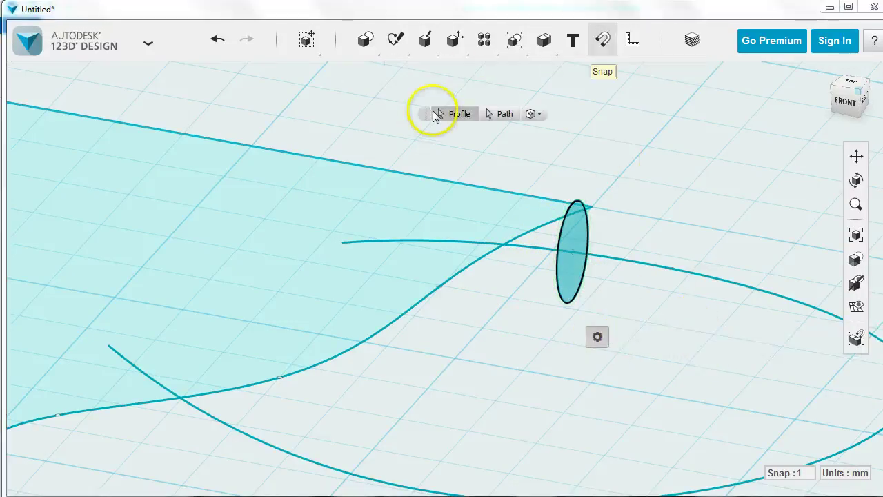
{"action": "left_click", "coordinate": [490, 114]}
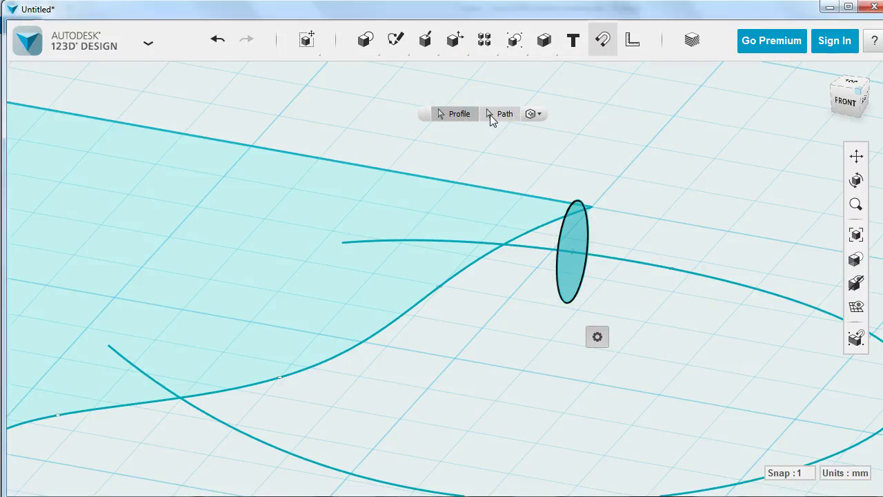
{"action": "left_click", "coordinate": [702, 277]}
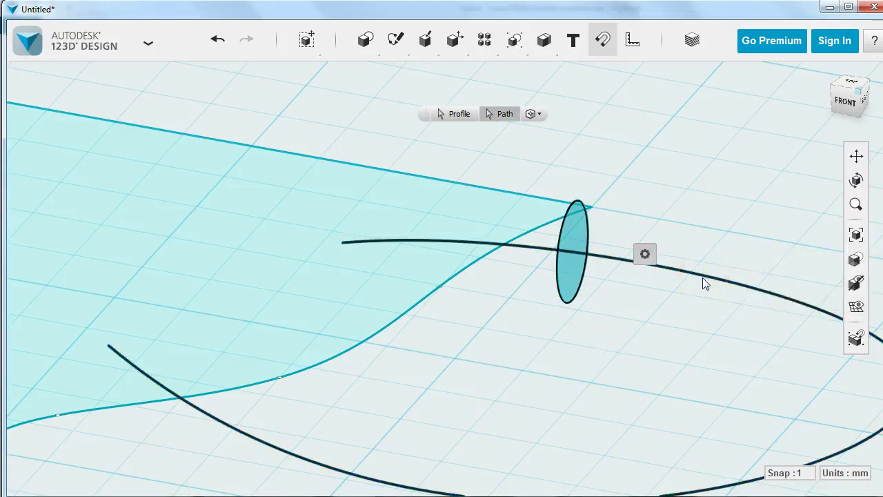
{"action": "scroll", "coordinate": [702, 278], "scroll_direction": "down", "scroll_amount": 2}
{"action": "scroll", "coordinate": [703, 277], "scroll_direction": "down", "scroll_amount": 1}
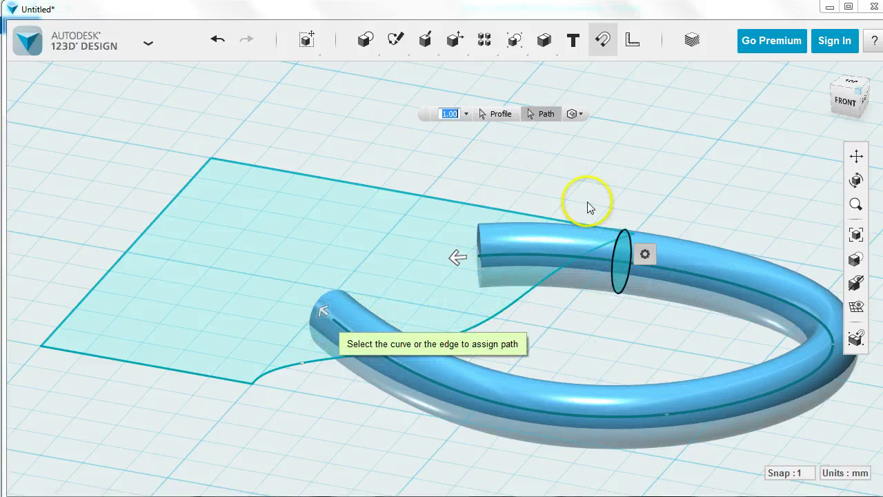
{"action": "key", "text": "Return"}
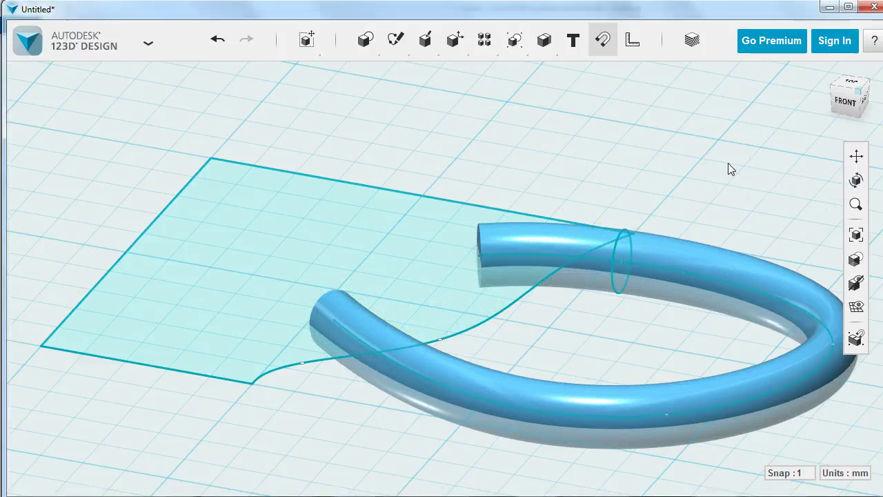
{"action": "left_click", "coordinate": [783, 330]}
{"action": "left_click", "coordinate": [586, 355]}
- Show the hidden cup solid again and hide all the sketches
{"action": "mouse_move", "coordinate": [868, 278]}
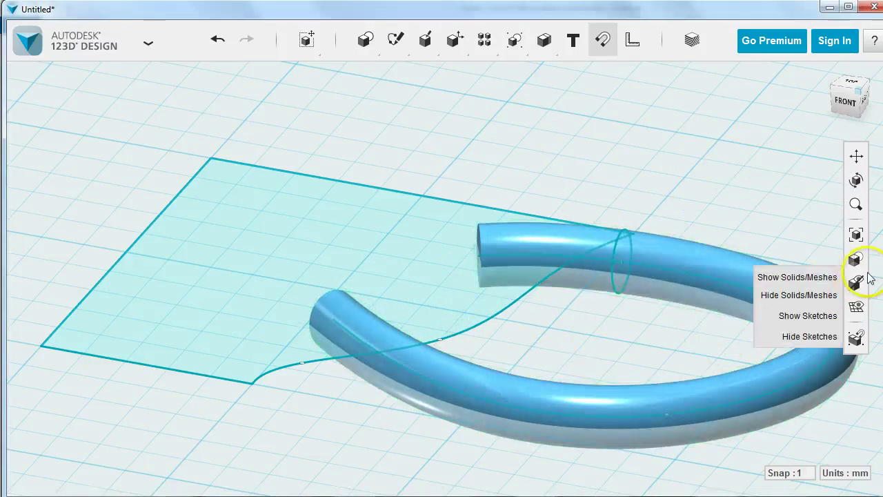
{"action": "left_click", "coordinate": [829, 278]}
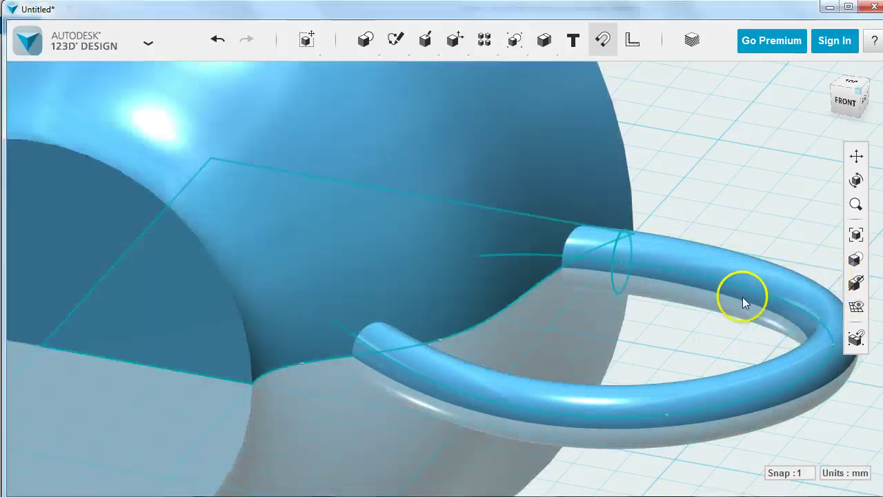
{"action": "right_click_drag", "start_coordinate": [741, 296], "coordinate": [645, 337]}
{"action": "scroll", "coordinate": [665, 359], "scroll_direction": "down", "scroll_amount": 3}
{"action": "mouse_move", "coordinate": [868, 288]}
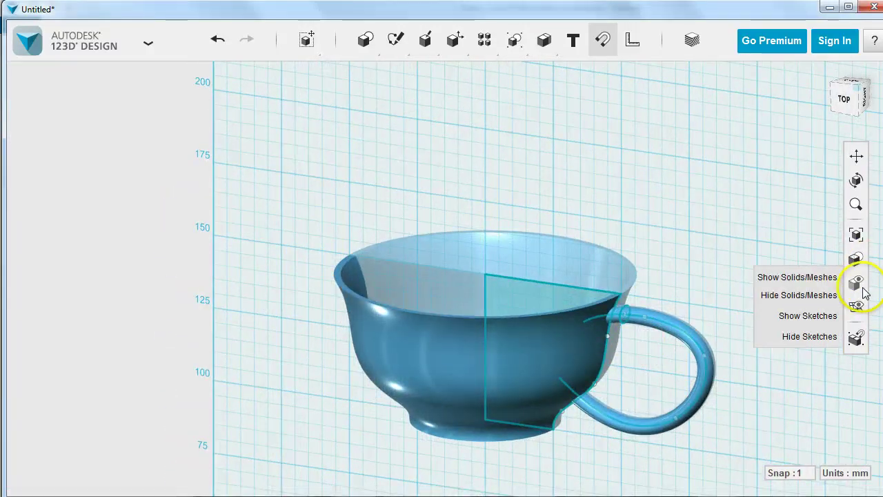
{"action": "left_click", "coordinate": [809, 336]}
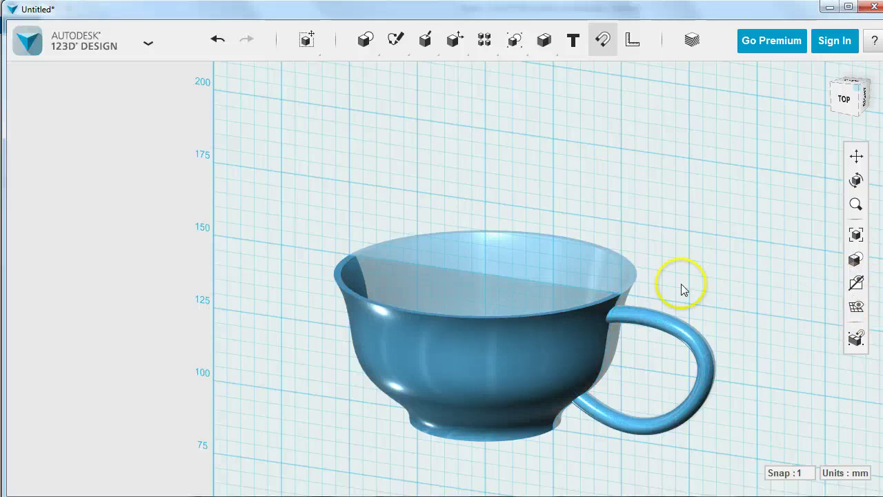
- Try to subtract the cup body from the handle, and undo the subtraction
{"action": "right_click_drag", "start_coordinate": [682, 290], "coordinate": [769, 325]}
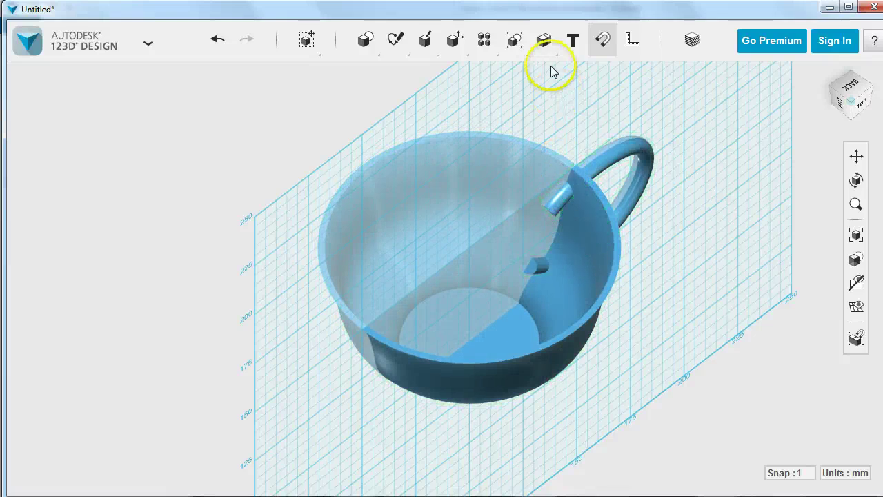
{"action": "mouse_move", "coordinate": [550, 46]}
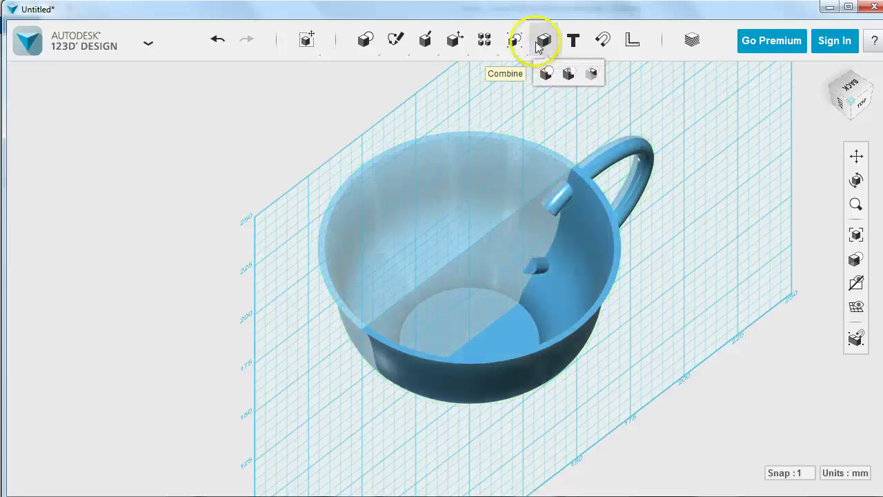
{"action": "left_click", "coordinate": [570, 75]}
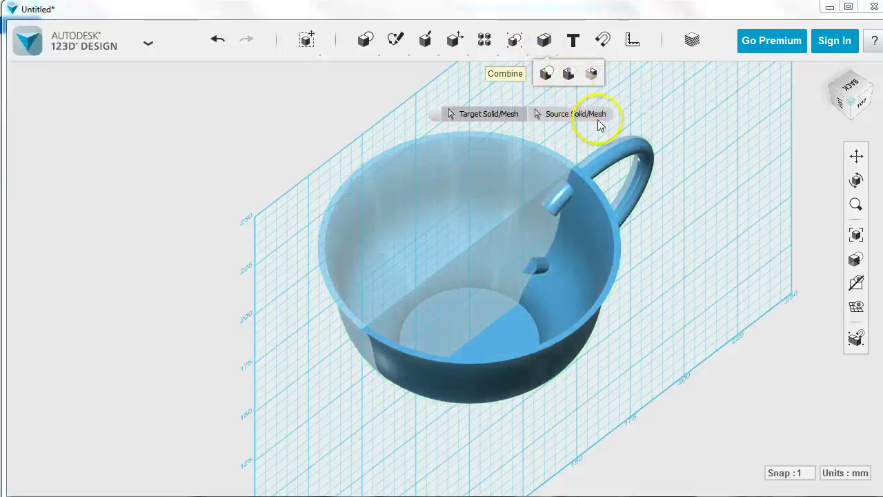
{"action": "left_click", "coordinate": [586, 302]}
{"action": "left_click", "coordinate": [588, 306]}
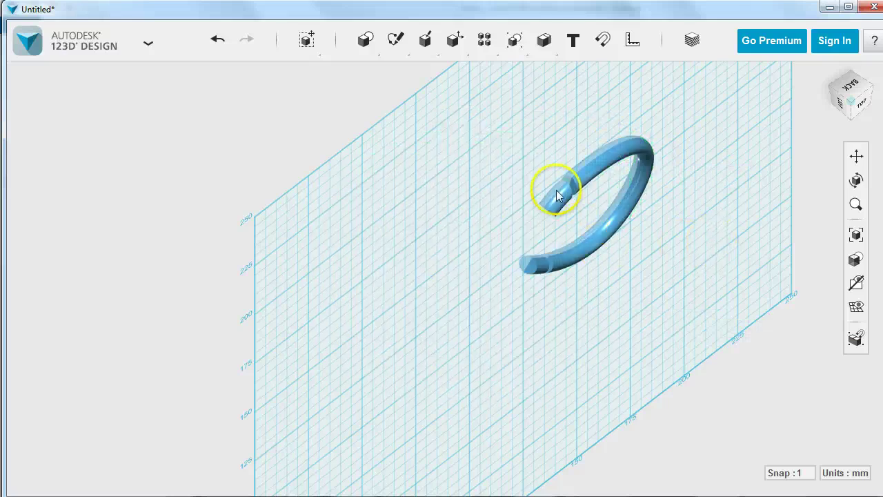
{"action": "left_click", "coordinate": [539, 269]}
{"action": "left_click", "coordinate": [802, 284]}
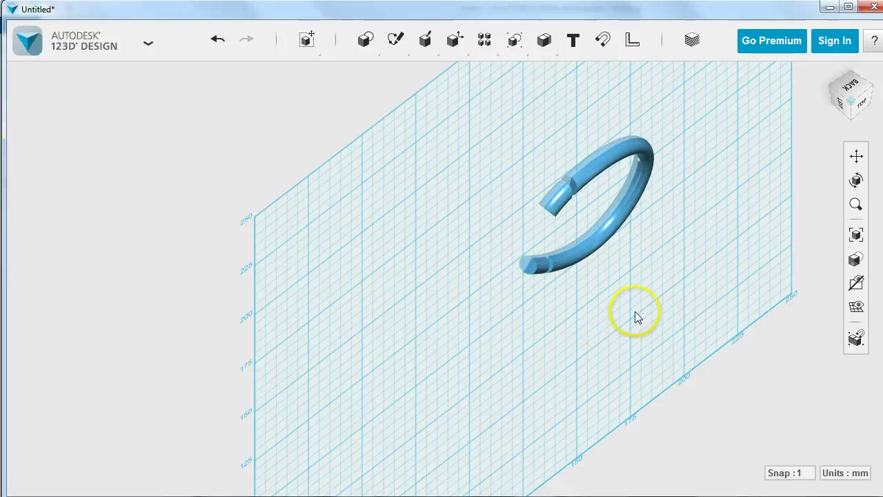
{"action": "key", "text": "ctrl+z"}
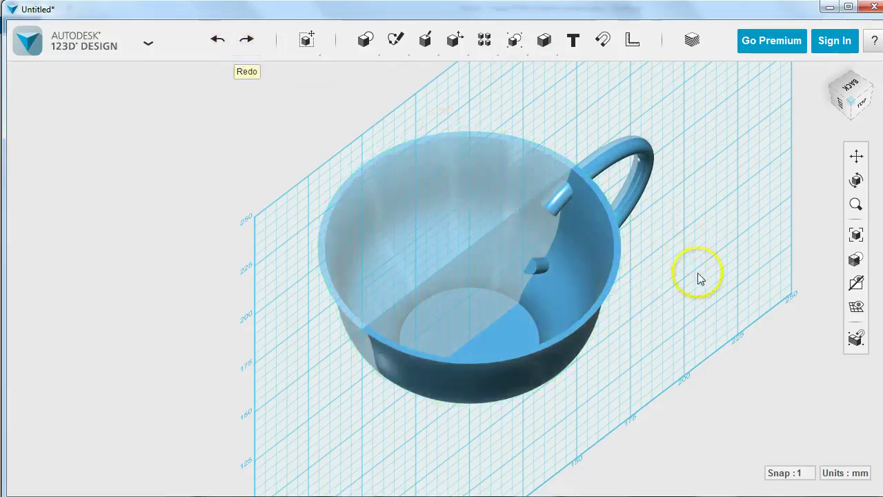
- Duplicate the cup body in place, leaving the copy at a 0.00 mm offset
{"action": "right_click_drag", "start_coordinate": [693, 303], "coordinate": [664, 299]}
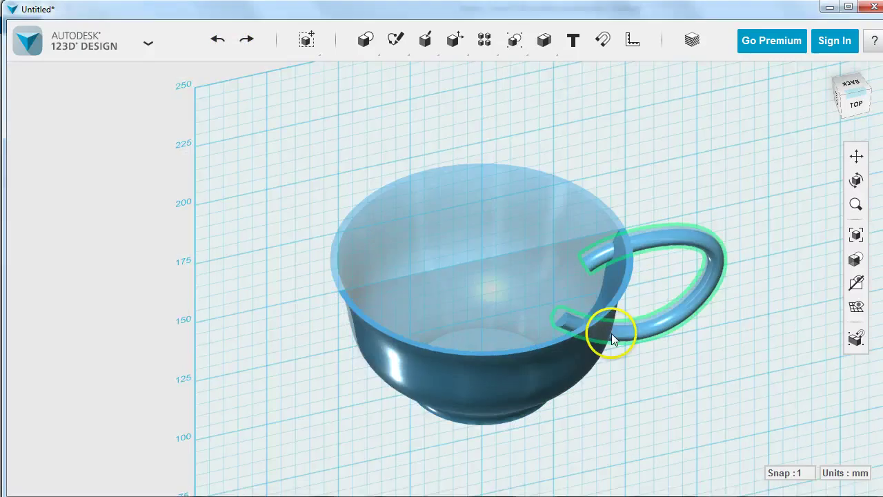
{"action": "left_click", "coordinate": [545, 368]}
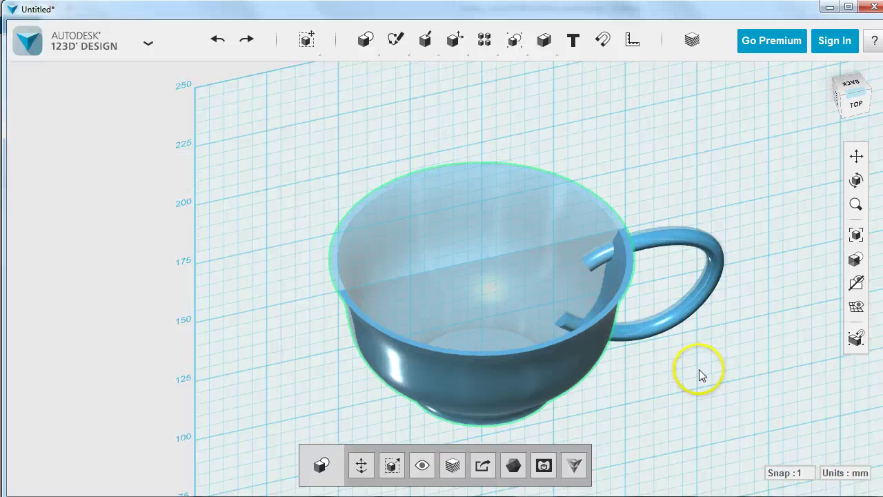
{"action": "key", "text": "ctrl+t"}
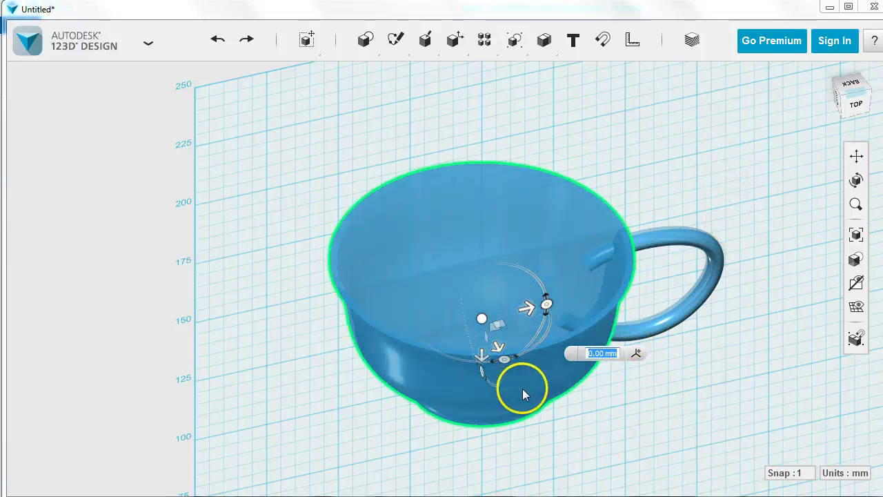
{"action": "left_click", "coordinate": [670, 148]}
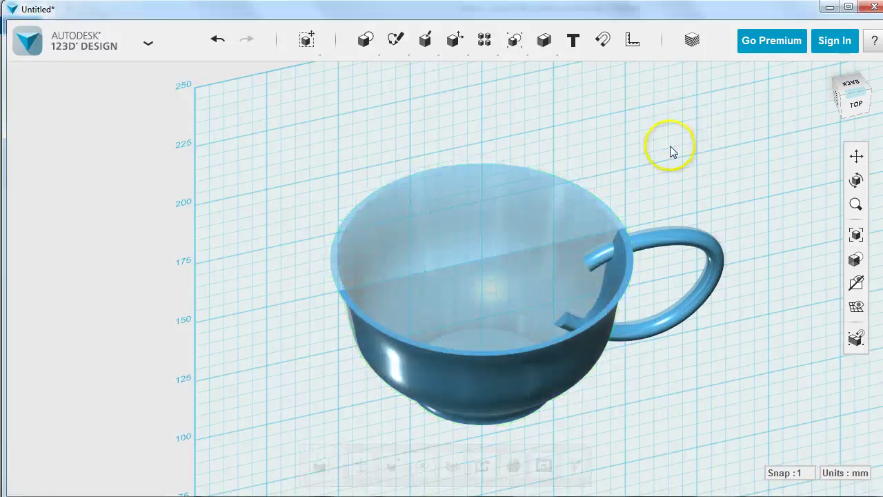
- Subtract one of the two coincident cup bodies from the handle to cut off its inner ends
{"action": "left_click", "coordinate": [439, 381]}
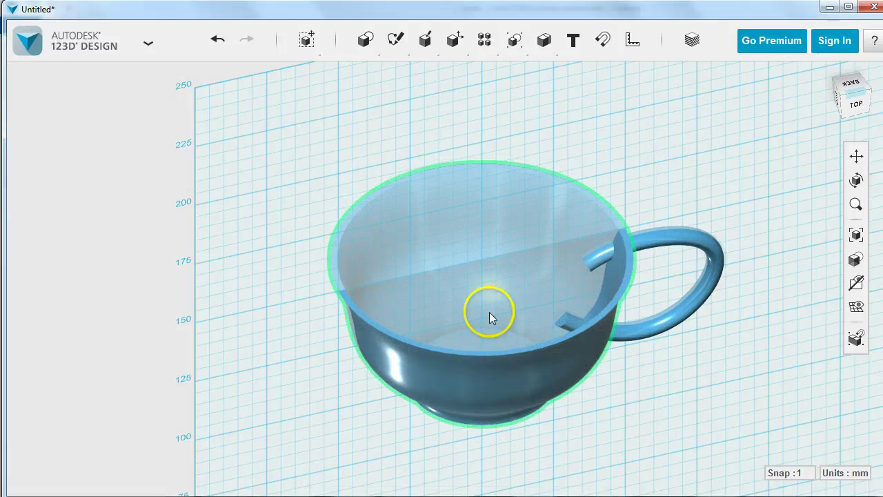
{"action": "mouse_move", "coordinate": [546, 40]}
{"action": "left_click", "coordinate": [566, 78]}
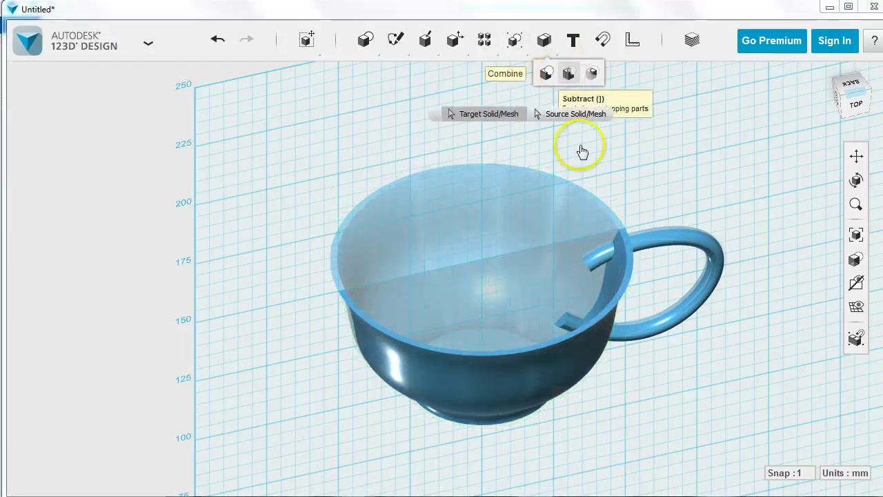
{"action": "left_click", "coordinate": [670, 250]}
{"action": "left_click", "coordinate": [511, 370]}
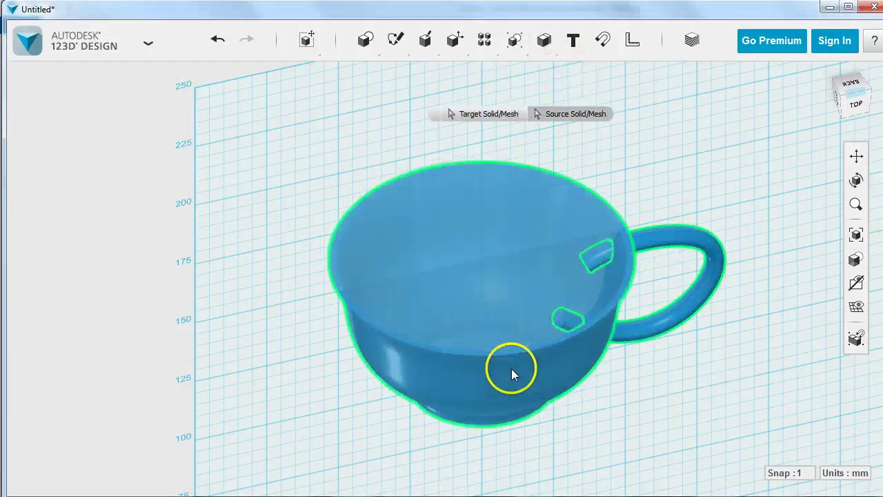
{"action": "left_click", "coordinate": [688, 174]}
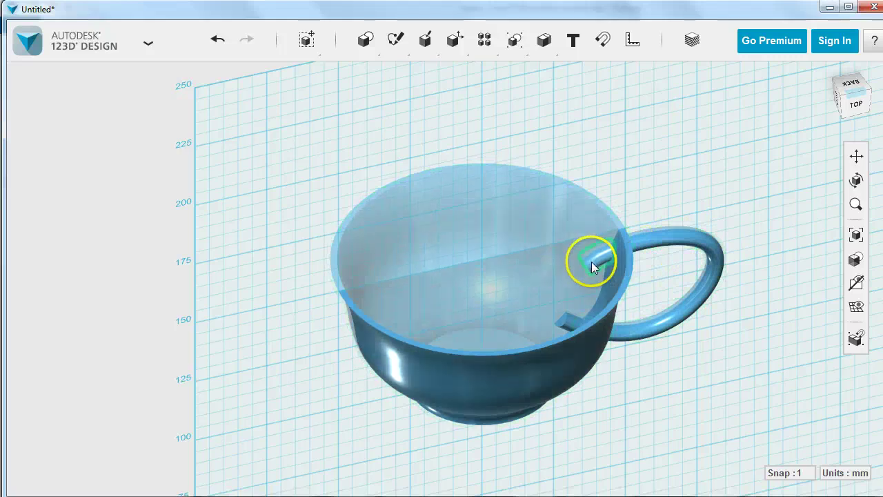
- Delete both handle stubs that protrude inside the cup
{"action": "left_click", "coordinate": [559, 318]}
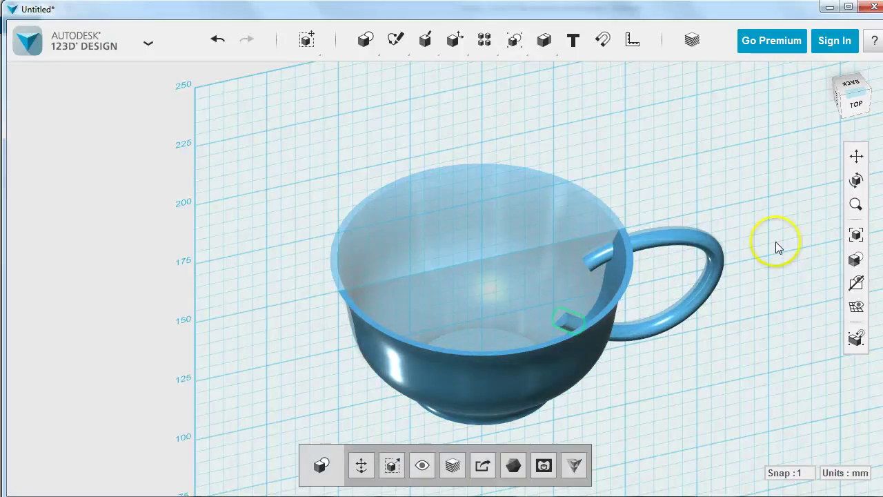
{"action": "key", "text": "Delete"}
{"action": "left_click", "coordinate": [599, 258]}
{"action": "key", "text": "Delete"}
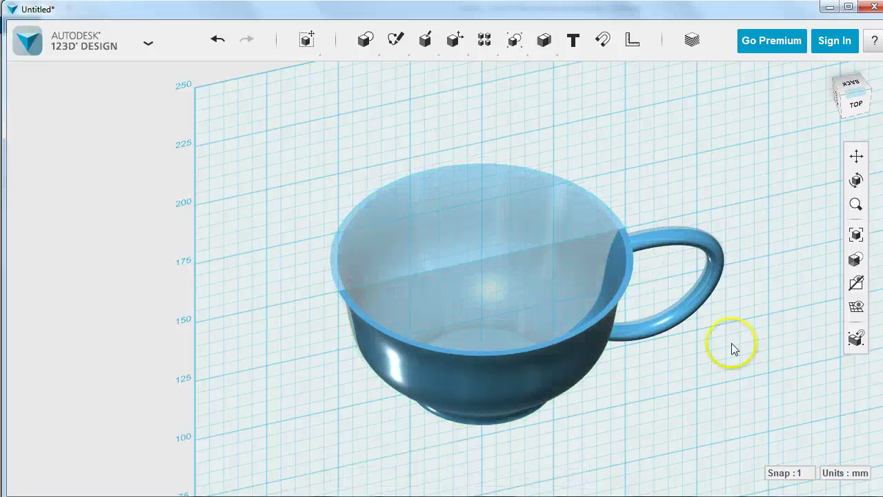
- Merge the cup body and the trimmed handle into one solid
{"action": "right_click_drag", "start_coordinate": [710, 351], "coordinate": [680, 343]}
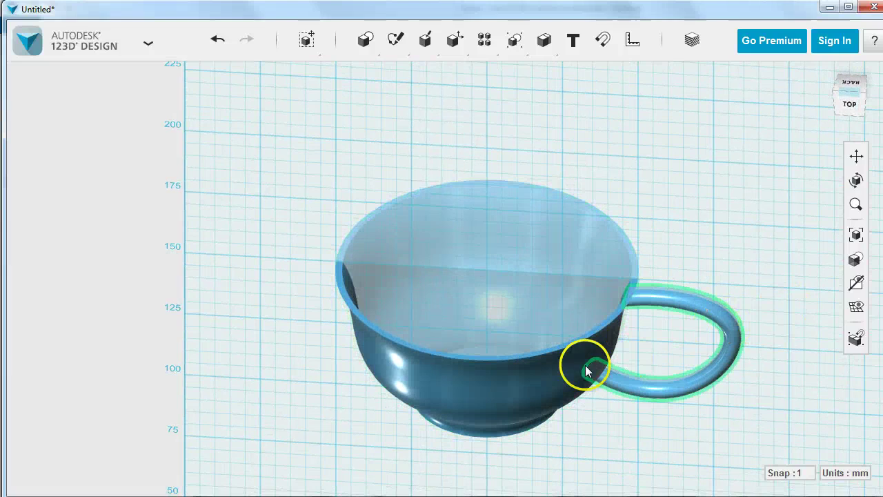
{"action": "mouse_move", "coordinate": [542, 40]}
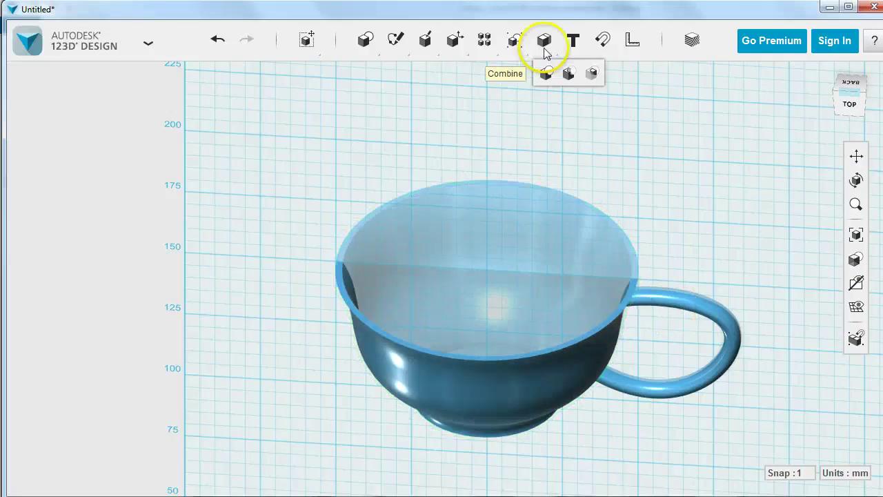
{"action": "left_click", "coordinate": [545, 74]}
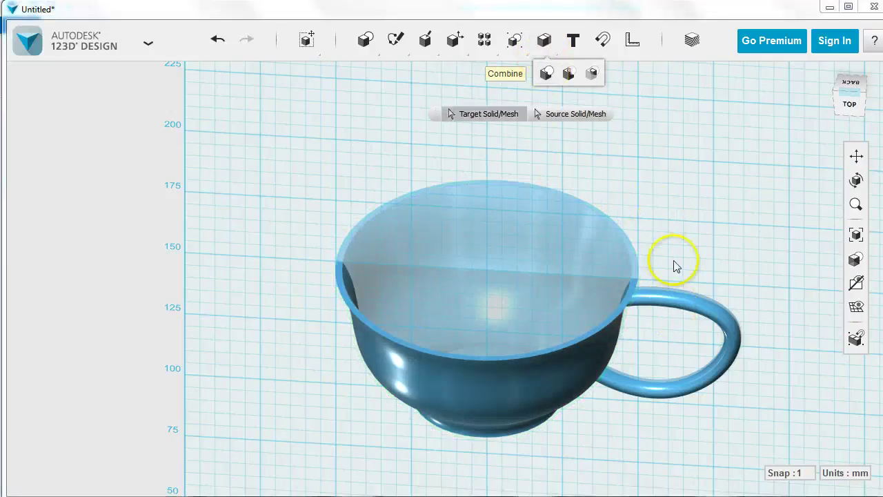
{"action": "left_click", "coordinate": [586, 322]}
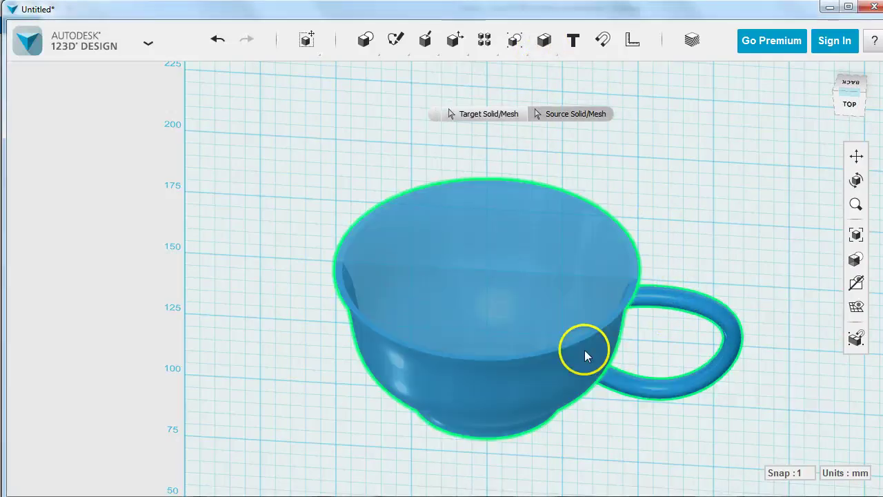
{"action": "left_click", "coordinate": [586, 355]}
{"action": "left_click", "coordinate": [695, 245]}
{"action": "right_click_drag", "start_coordinate": [692, 244], "coordinate": [535, 176]}
{"action": "right_click_drag", "start_coordinate": [671, 340], "coordinate": [652, 296]}
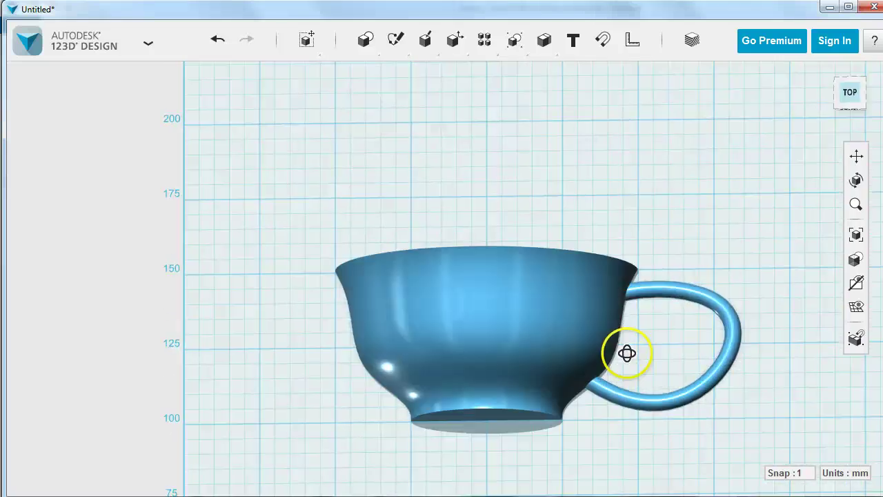
{"action": "right_click_drag", "start_coordinate": [627, 353], "coordinate": [716, 391]}
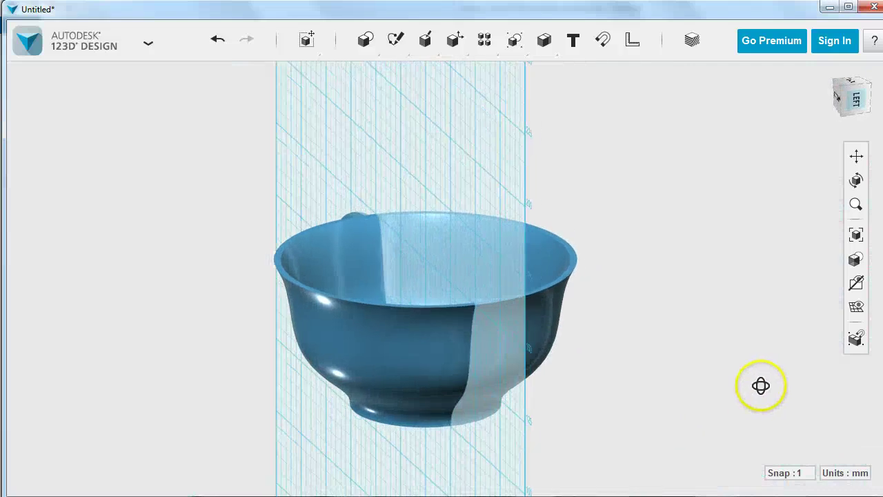
{"action": "right_click_drag", "start_coordinate": [544, 374], "coordinate": [392, 393]}
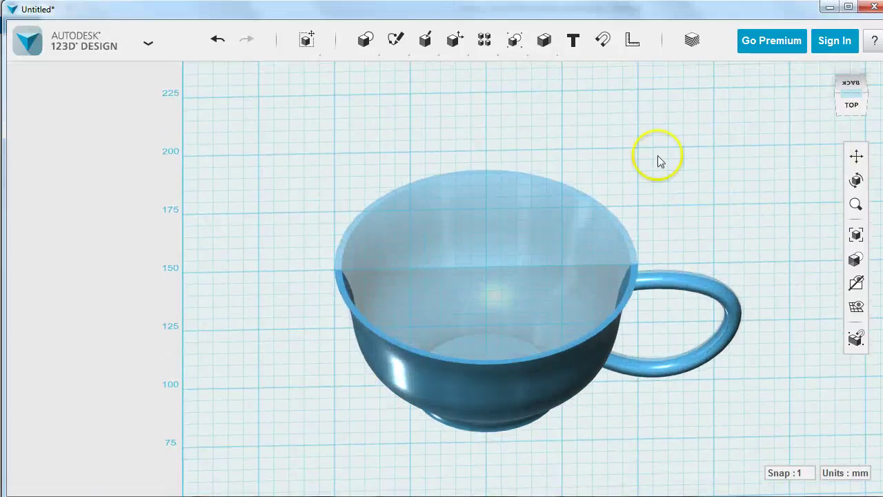